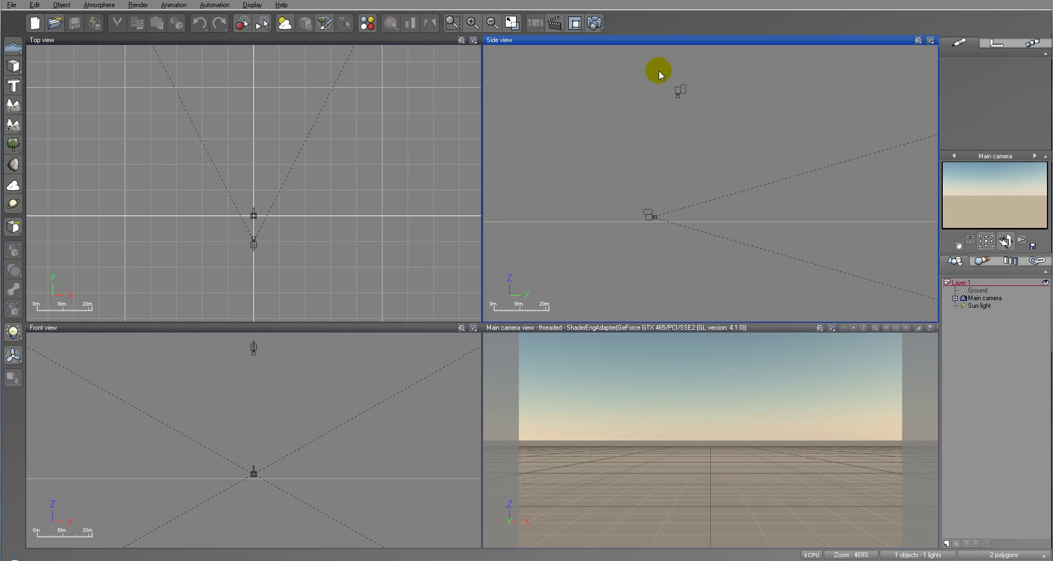
Open the Atmosphere Editor and enable the use of an environment map beyond the atmosphere.
right_drag(729, 135, 690, 170)
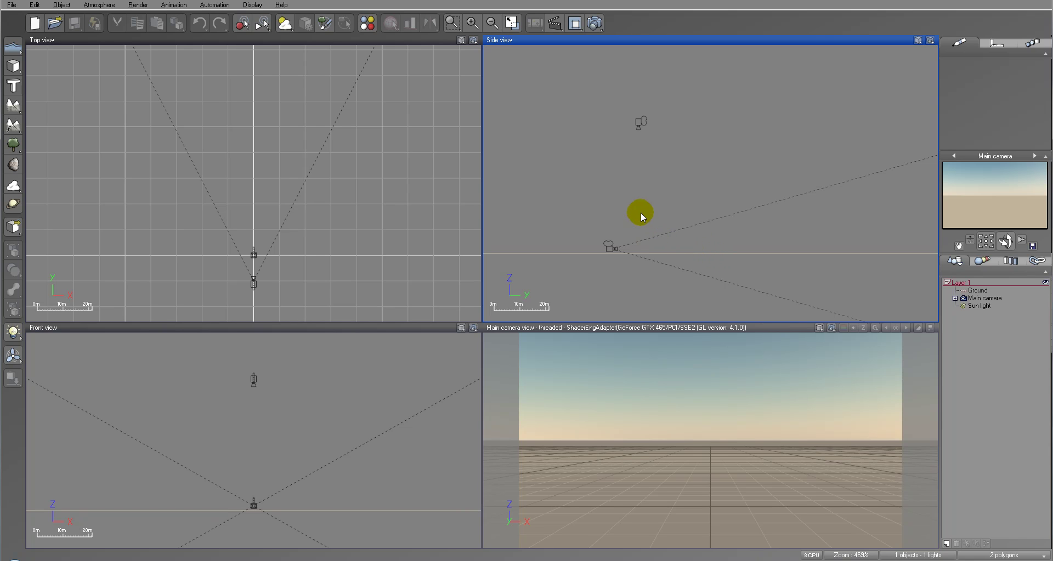
click(595, 23)
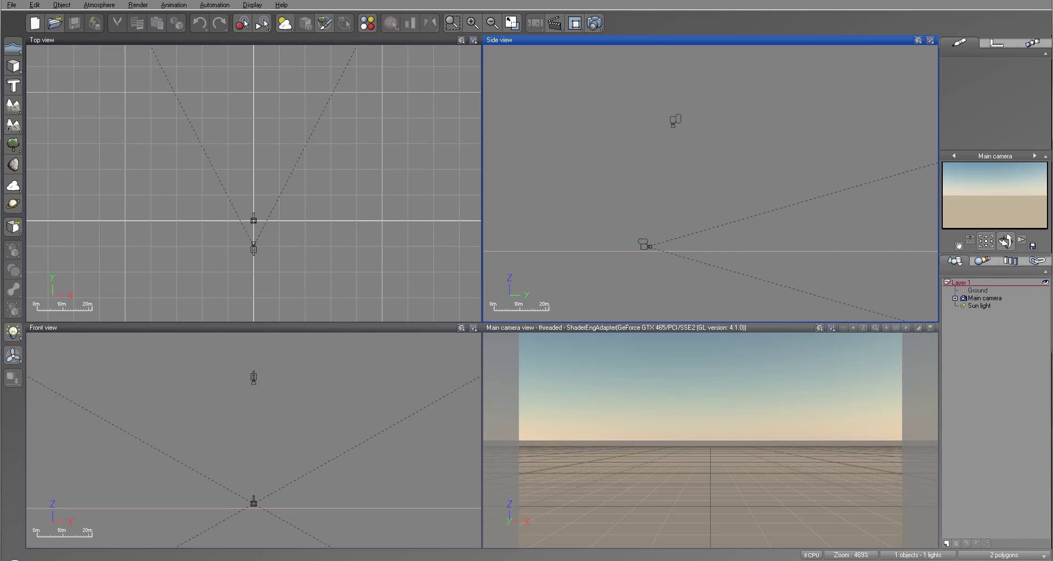
click(95, 5)
click(82, 52)
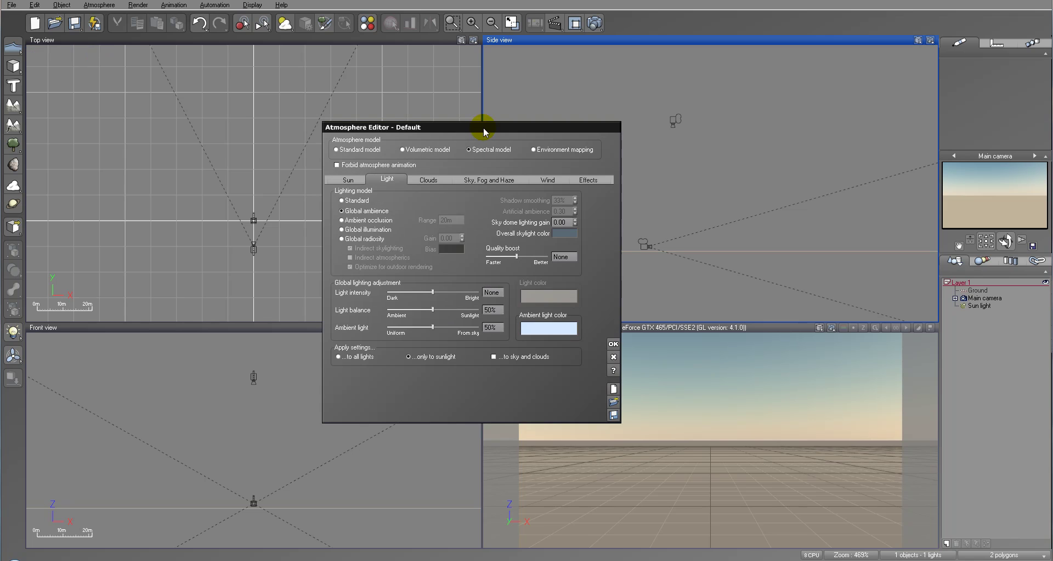
drag(470, 130, 461, 87)
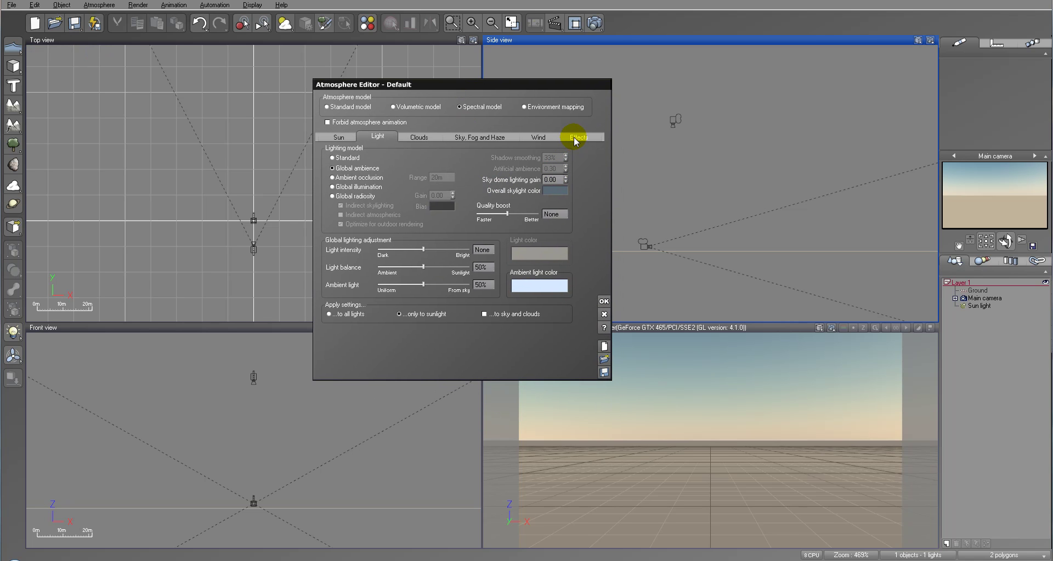
click(574, 139)
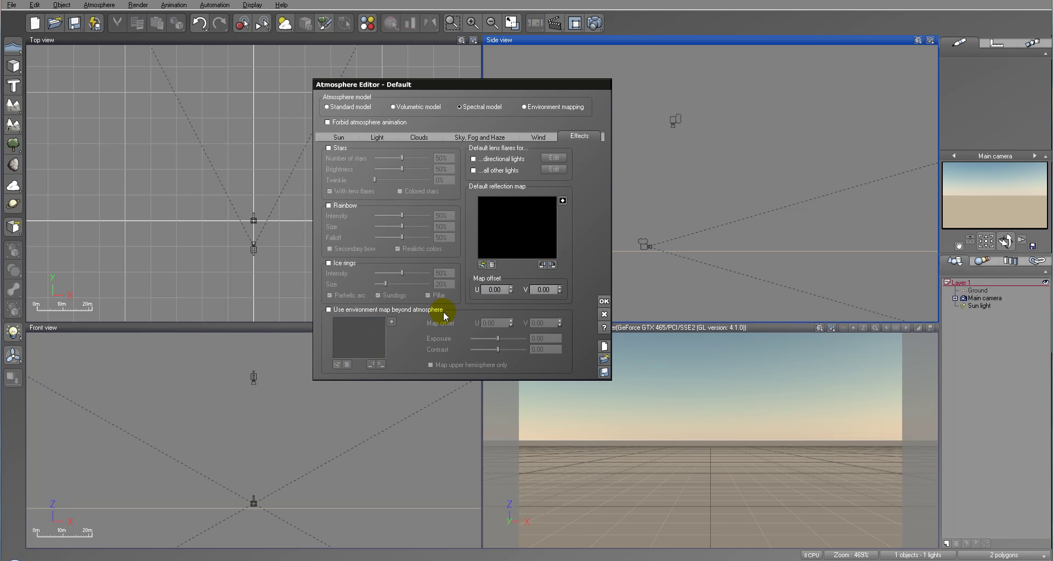
click(328, 310)
Load 1.jpg from the SpaceProject folder as the environment map with a seamless joint, and tilt the camera up toward the sky.
click(337, 364)
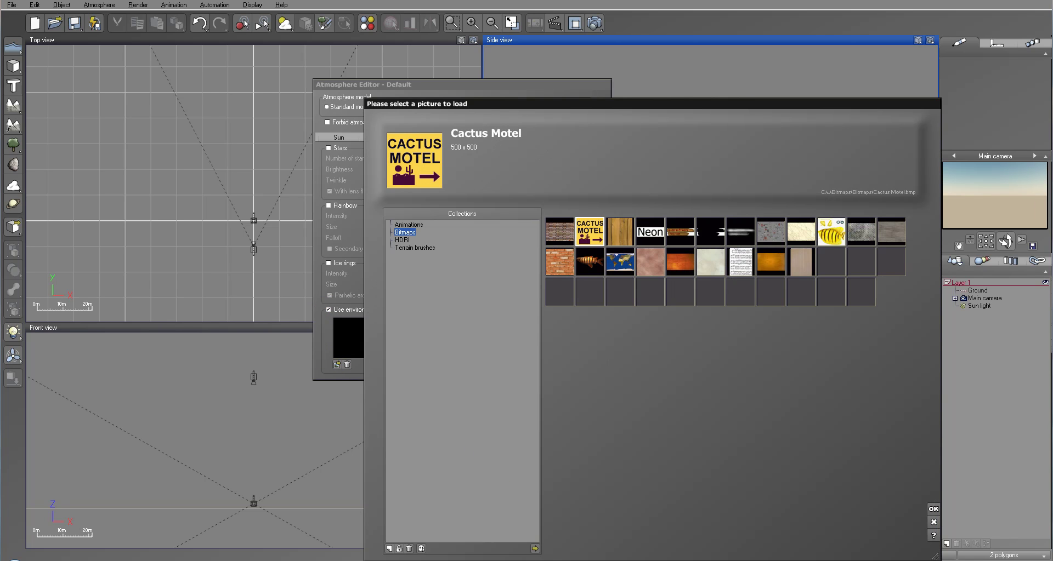
click(534, 549)
click(450, 171)
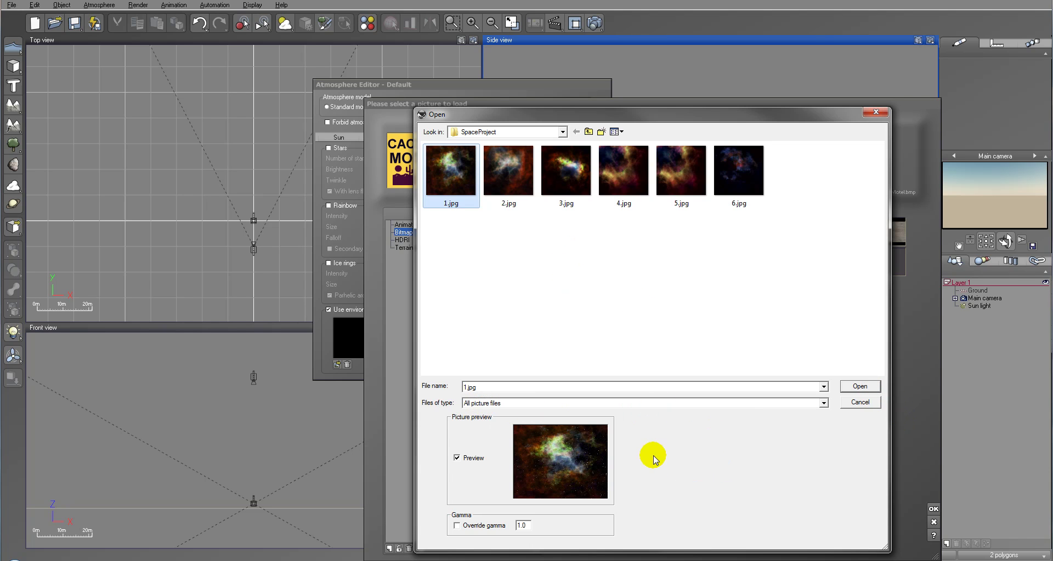
click(859, 387)
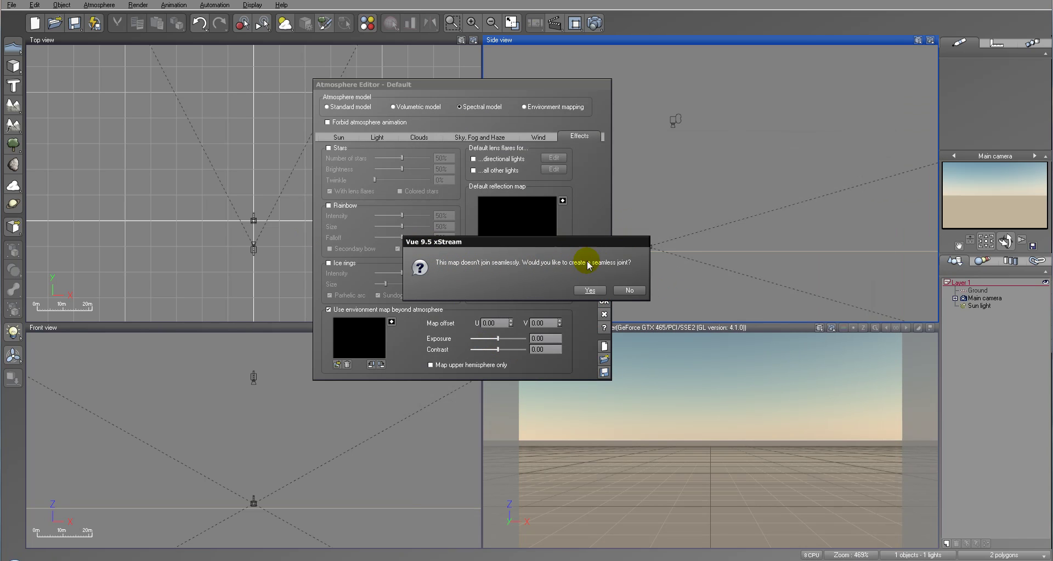
click(590, 290)
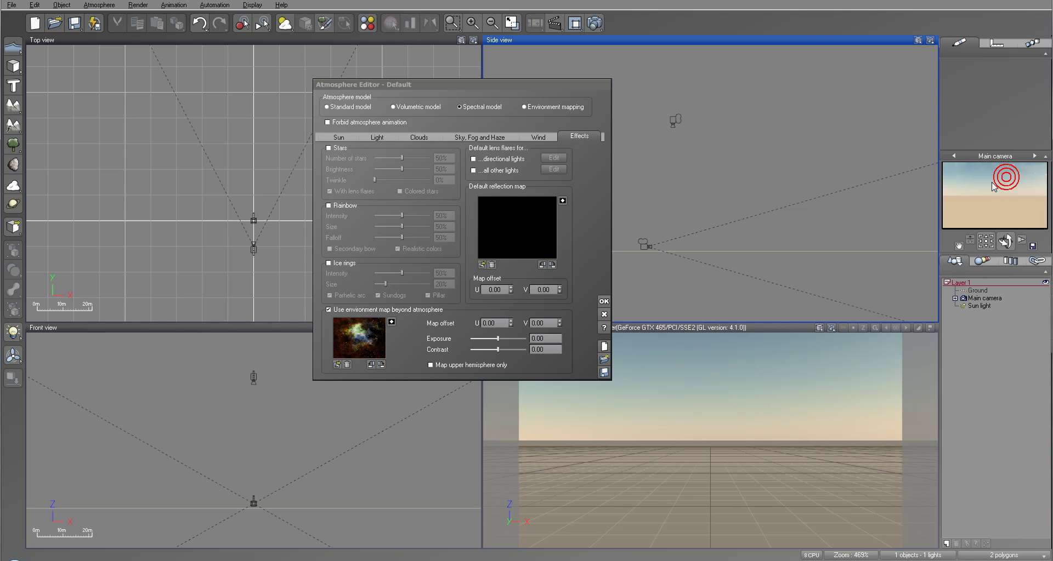
drag(1008, 242, 1008, 207)
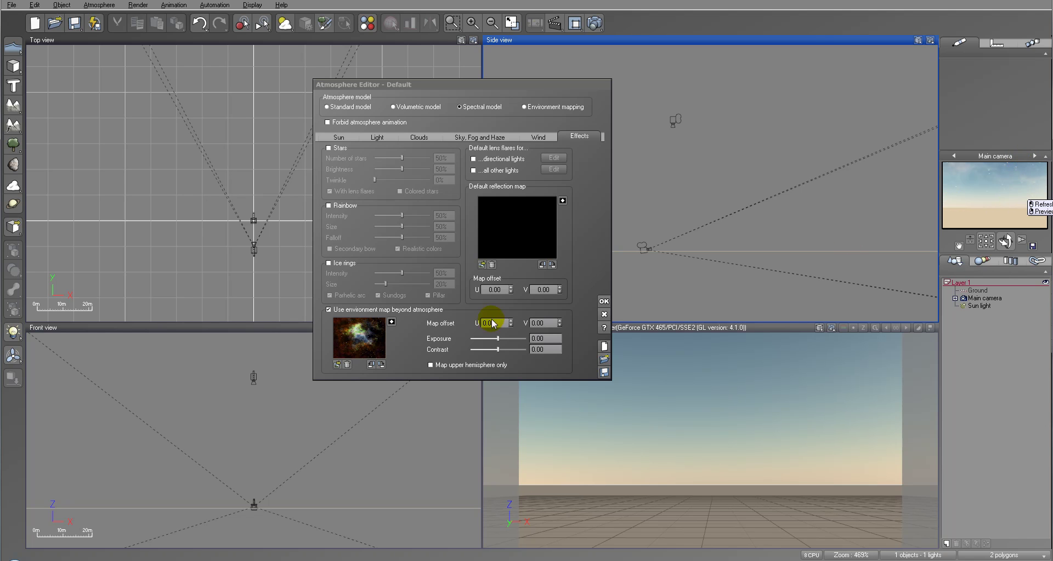
Zero the sky mean altitude, both decay values and glow intensity, with aerial perspective at 0.10 and scattering anisotropy at 1.00.
click(433, 137)
click(453, 137)
drag(411, 153, 390, 196)
click(437, 181)
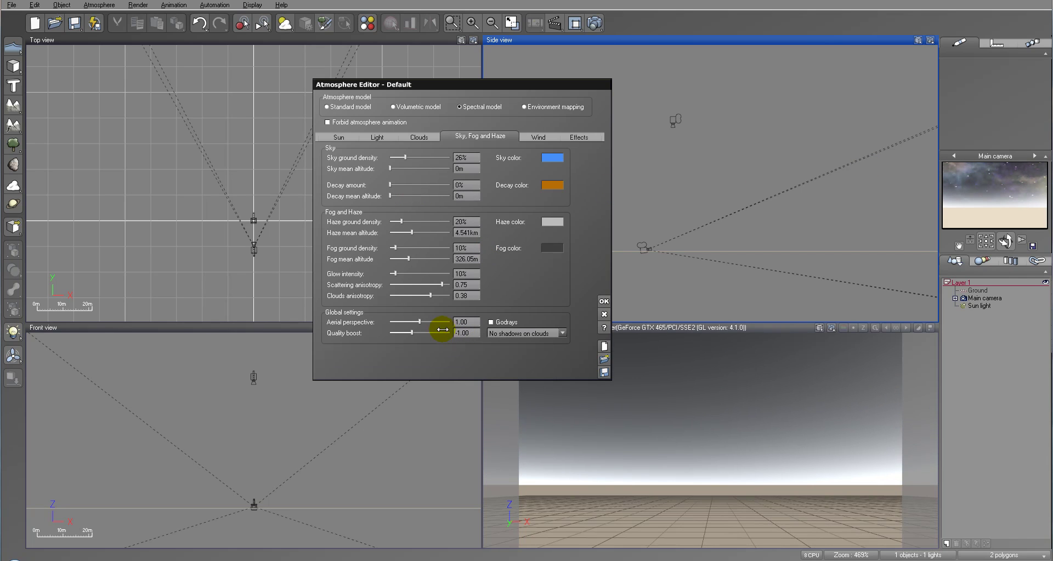
drag(419, 322, 389, 322)
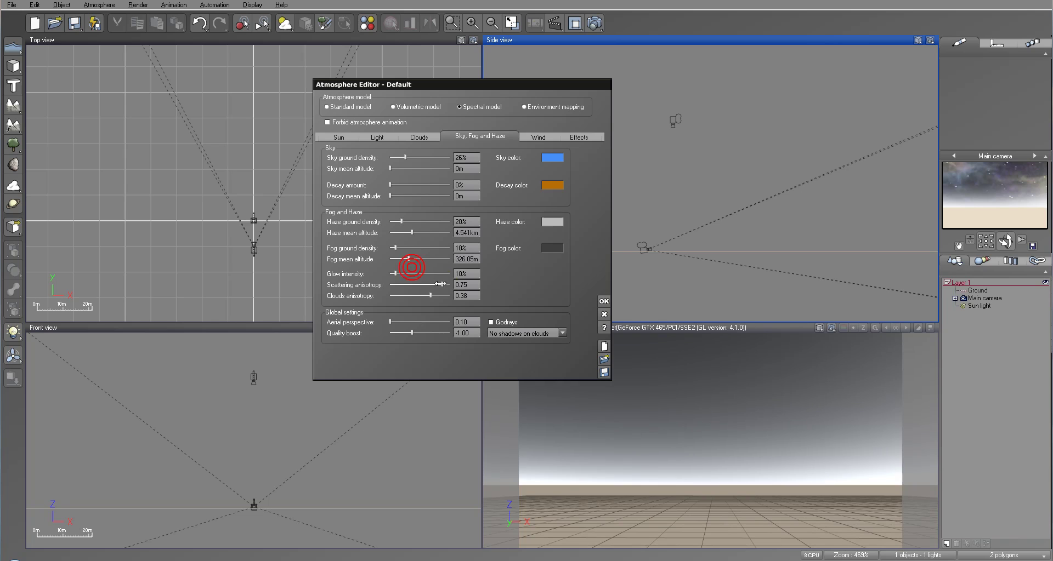
drag(403, 277, 388, 276)
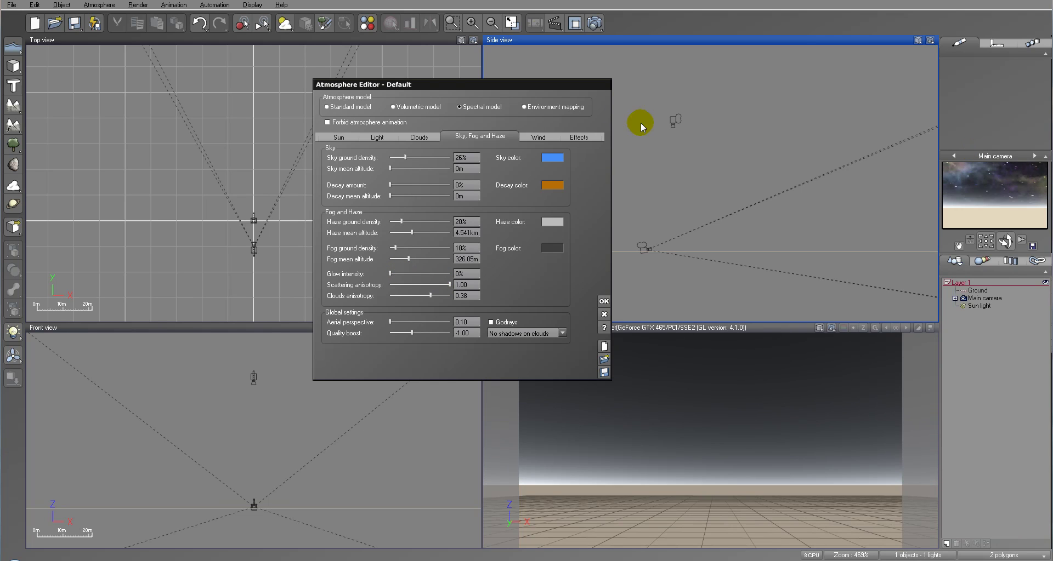
Render a preview-quality test of the sky to screen at 800x450, and close the finished render.
click(590, 135)
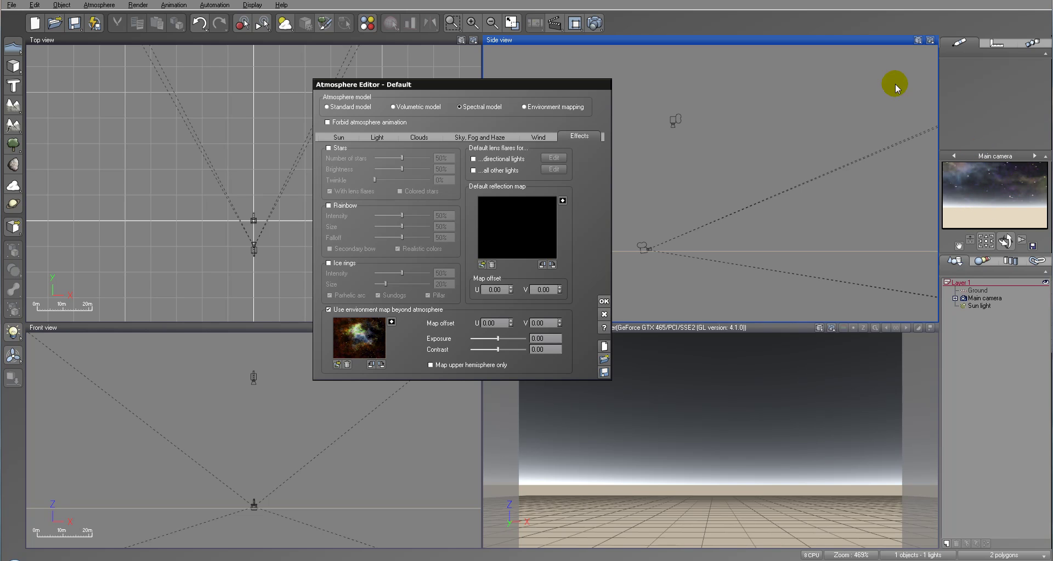
click(594, 23)
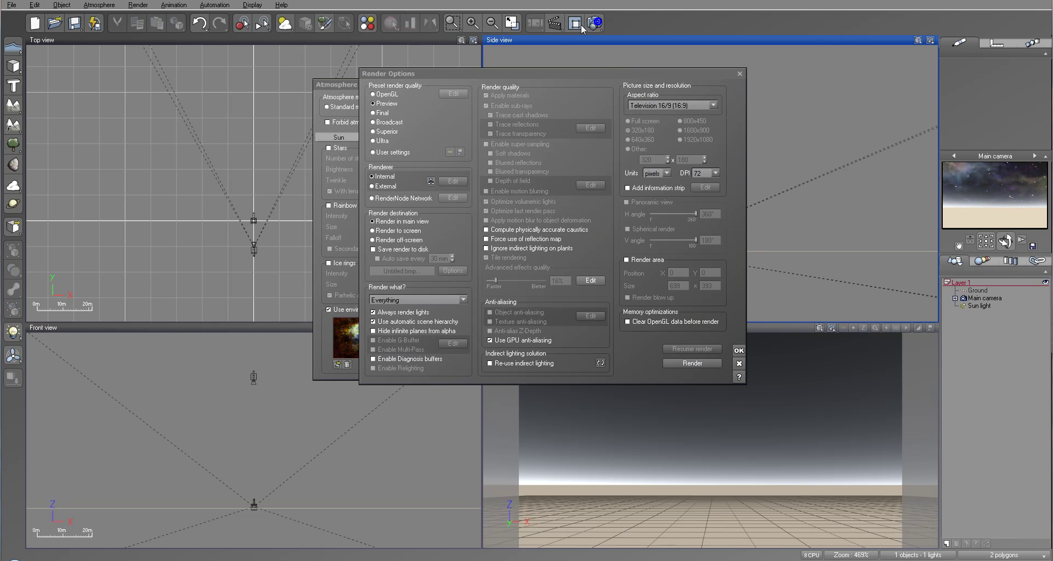
click(392, 231)
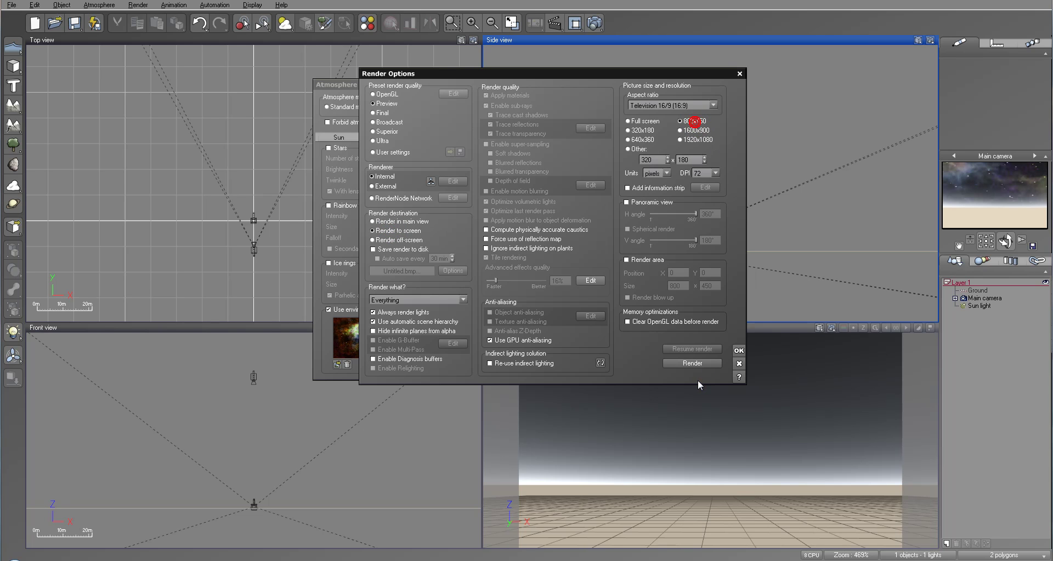
click(694, 363)
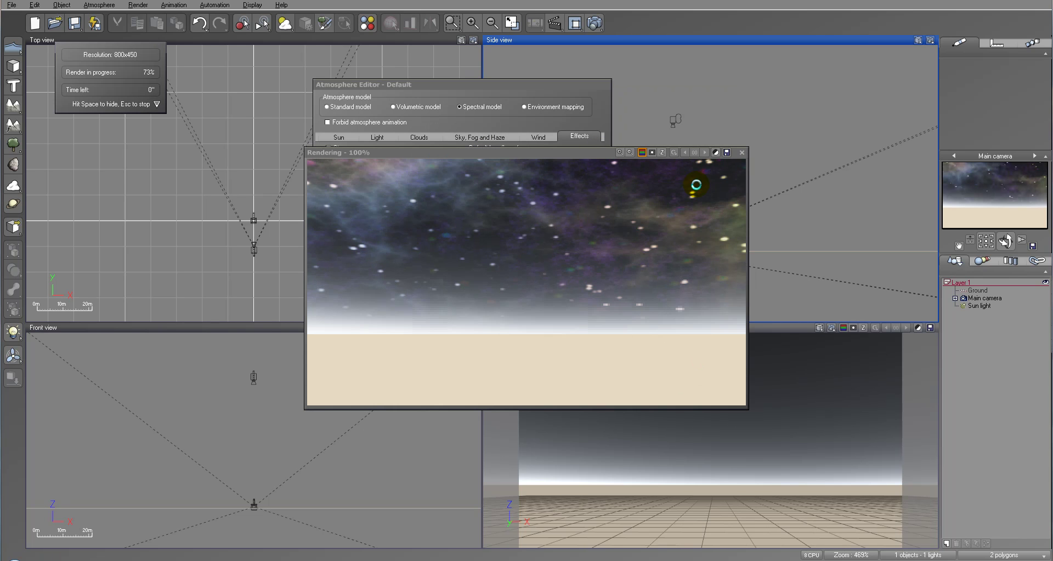
click(926, 289)
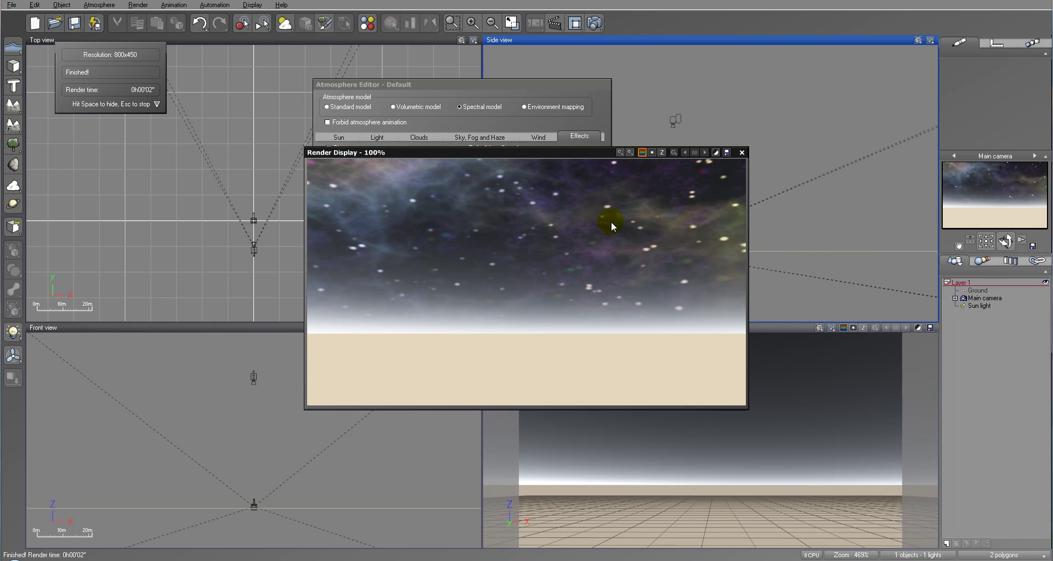
click(742, 153)
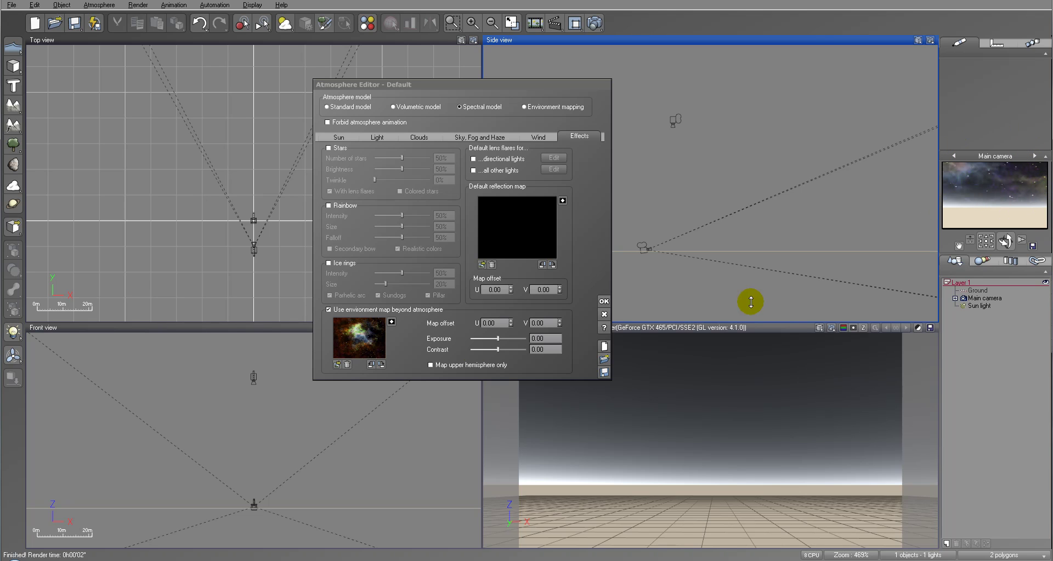
Try mapping the environment image to the upper hemisphere only, and discard all the atmosphere edits.
click(431, 364)
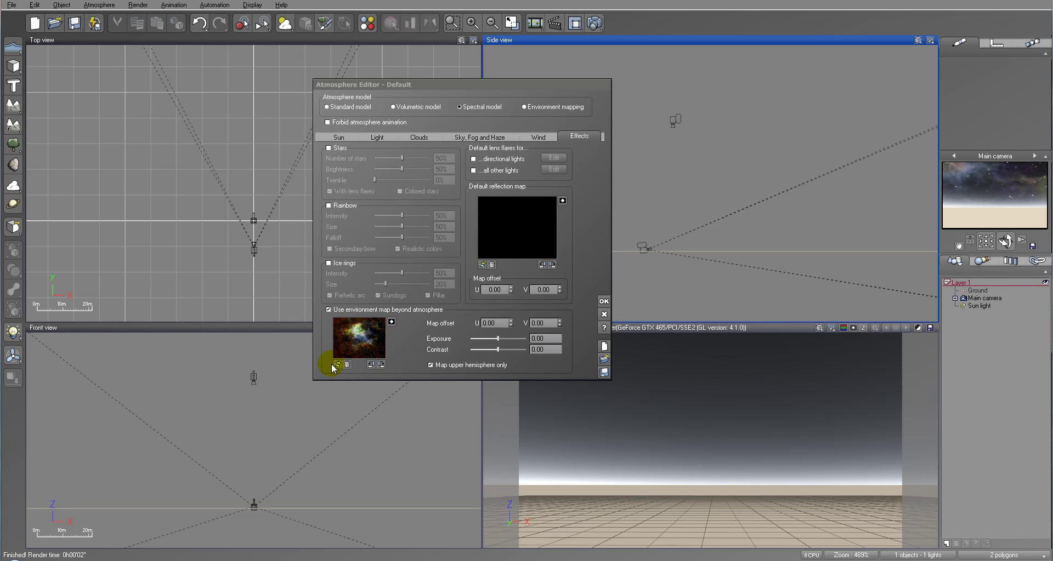
click(392, 323)
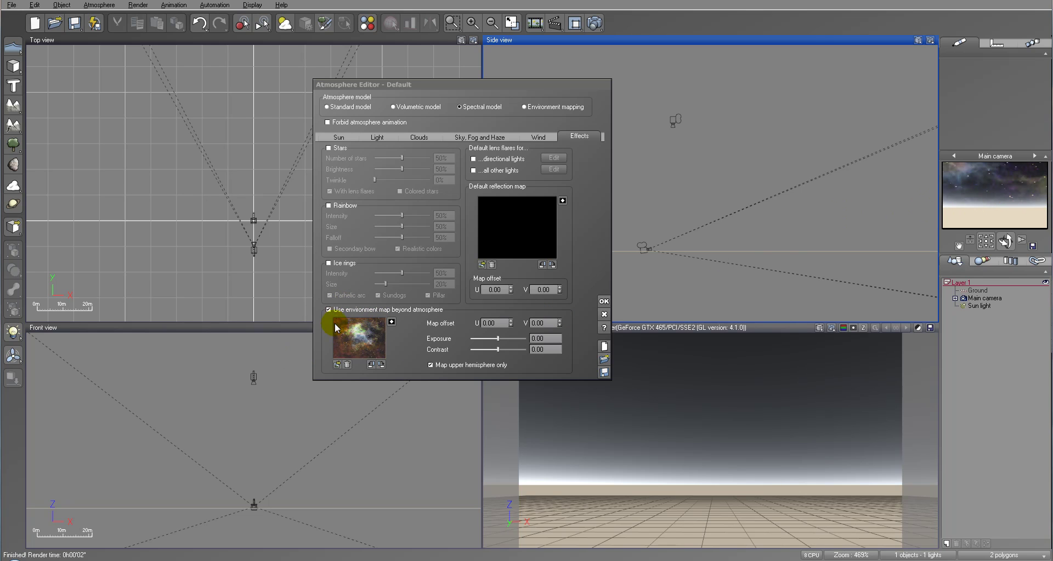
click(362, 310)
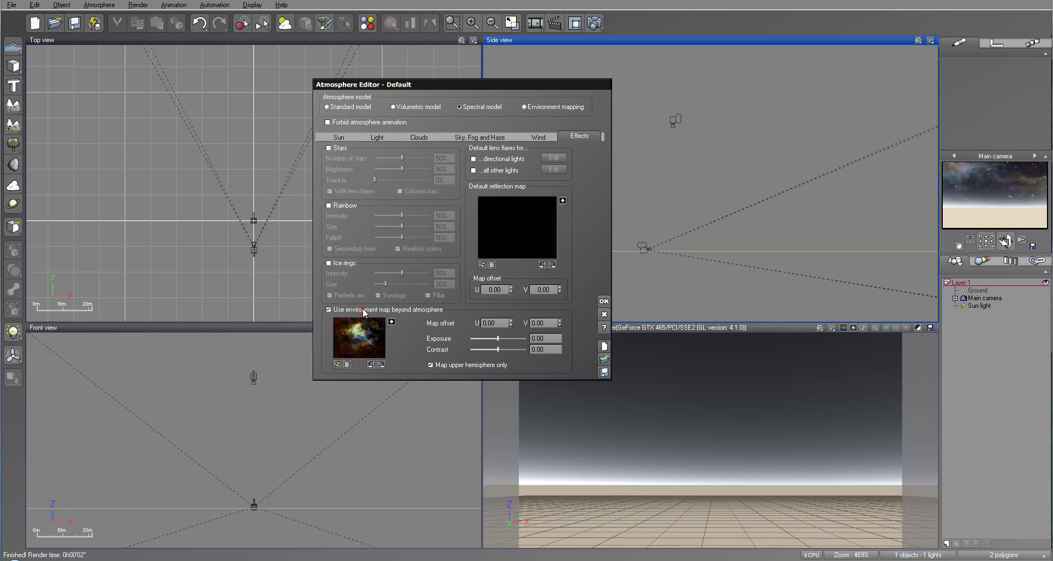
click(608, 313)
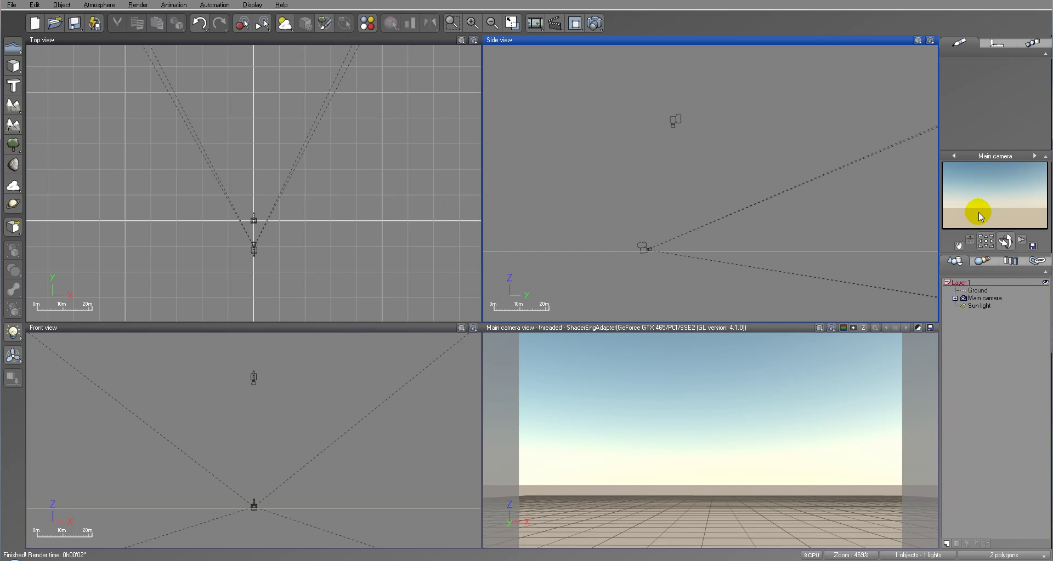
Select the main camera and tilt it back down to a level view of the horizon.
right_drag(741, 138, 747, 145)
drag(626, 220, 646, 242)
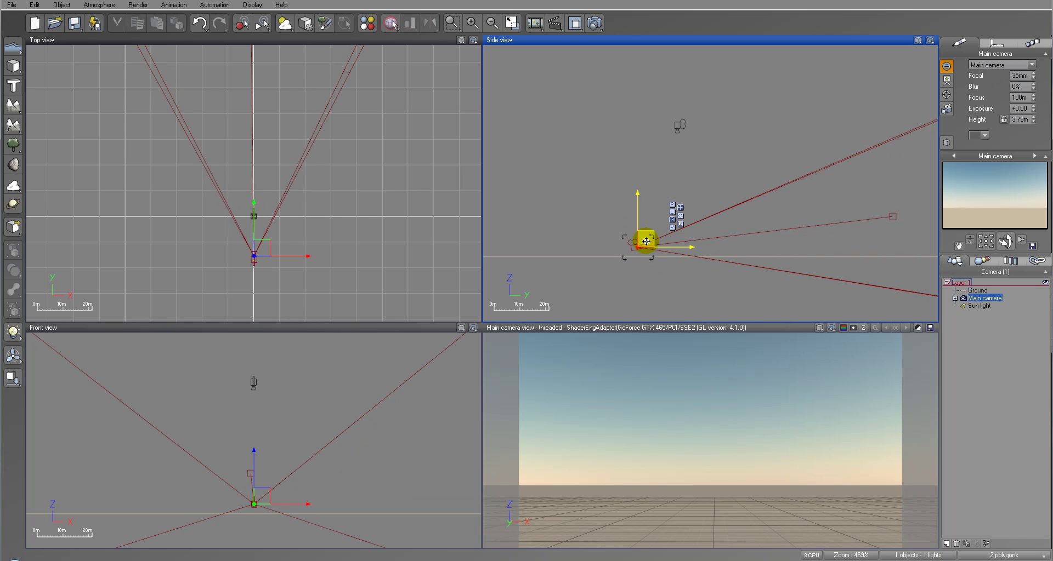
click(1005, 241)
click(1006, 241)
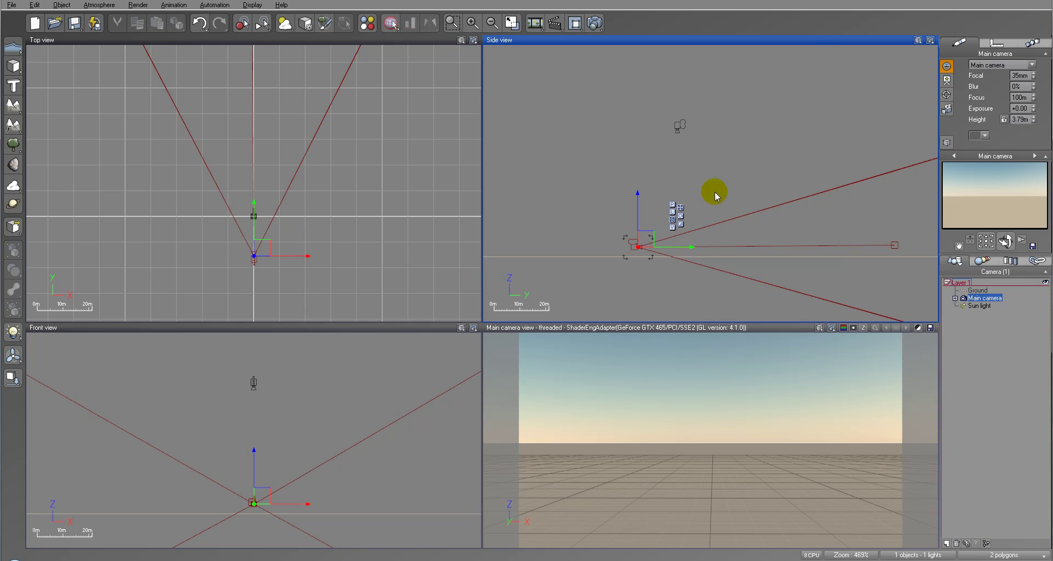
right_drag(822, 205, 762, 206)
right_click(762, 206)
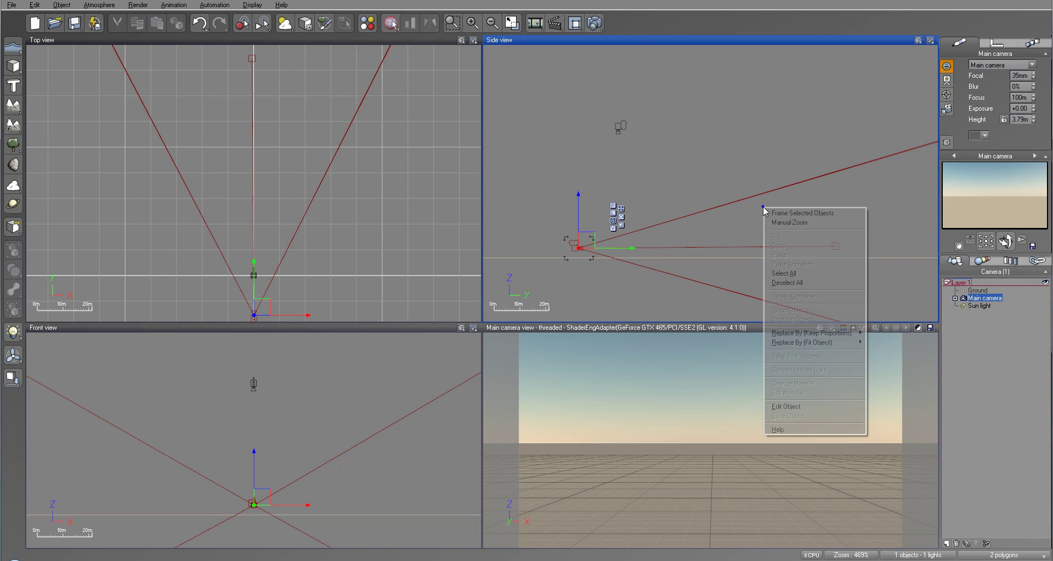
click(677, 233)
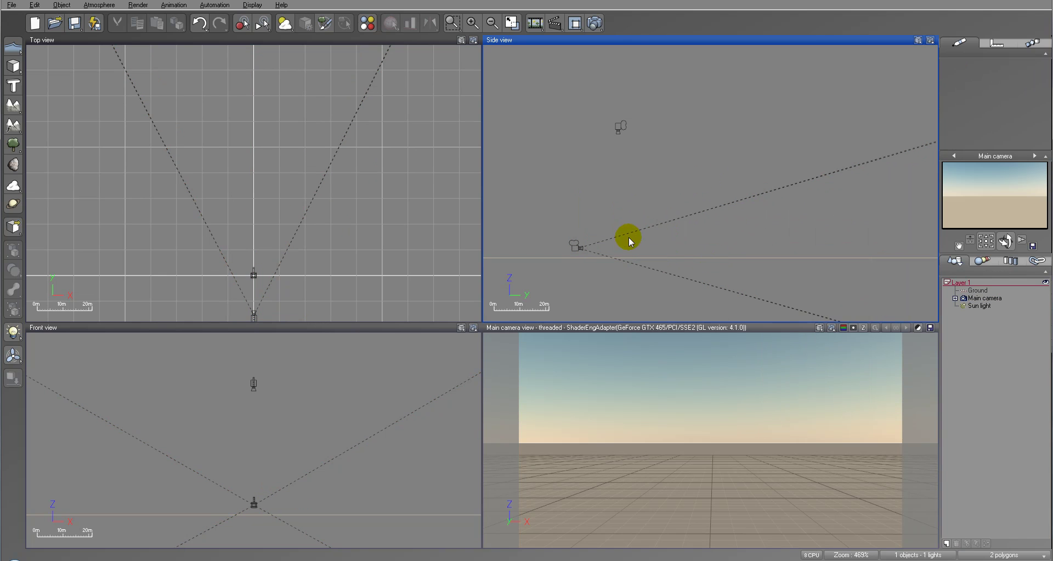
click(584, 248)
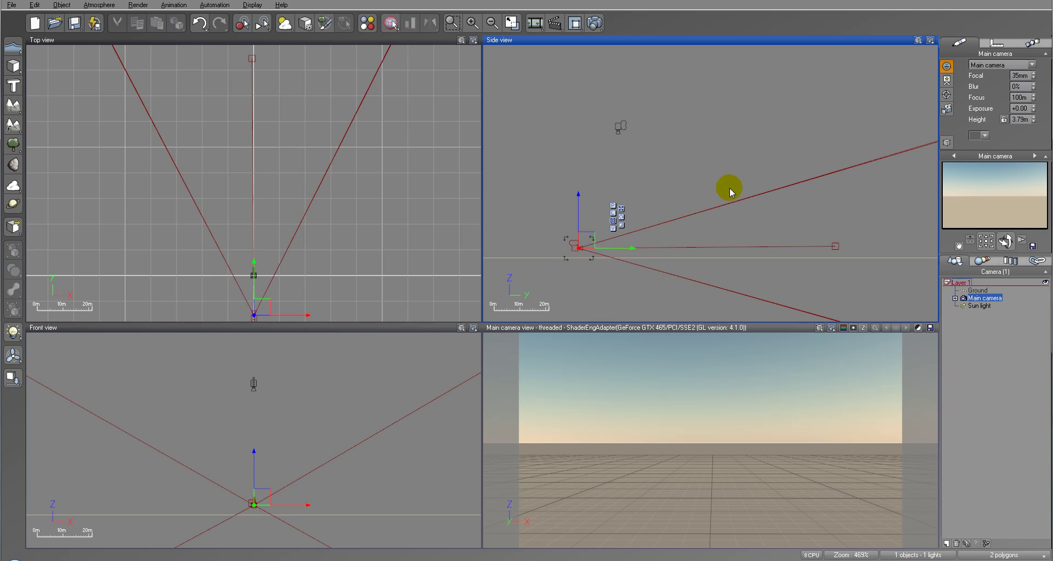
right_drag(733, 208, 734, 204)
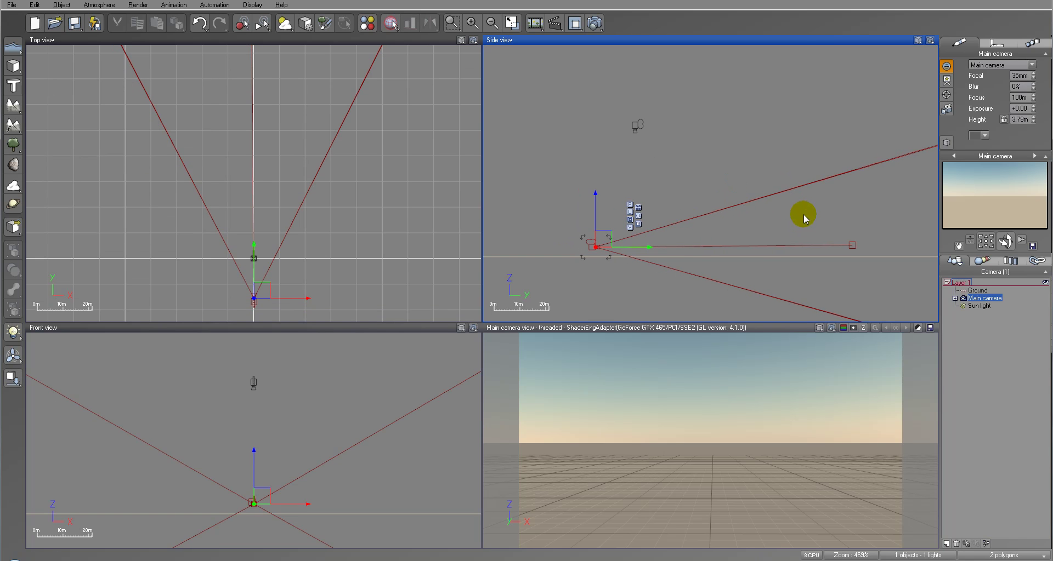
Add a cube in front of the camera and drop it onto the ground.
right_drag(307, 175, 357, 148)
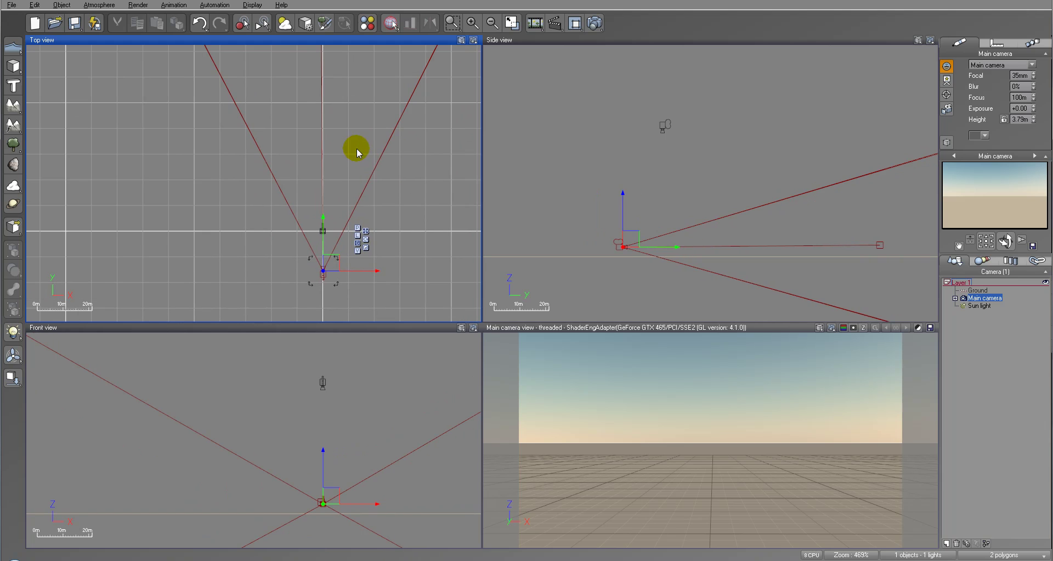
click(15, 67)
drag(269, 167, 326, 150)
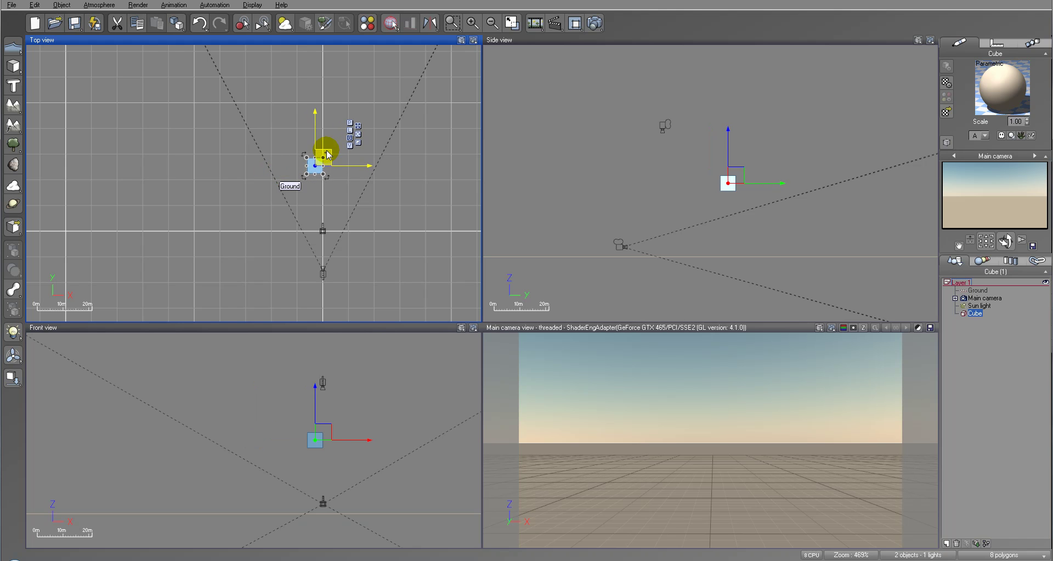
click(13, 378)
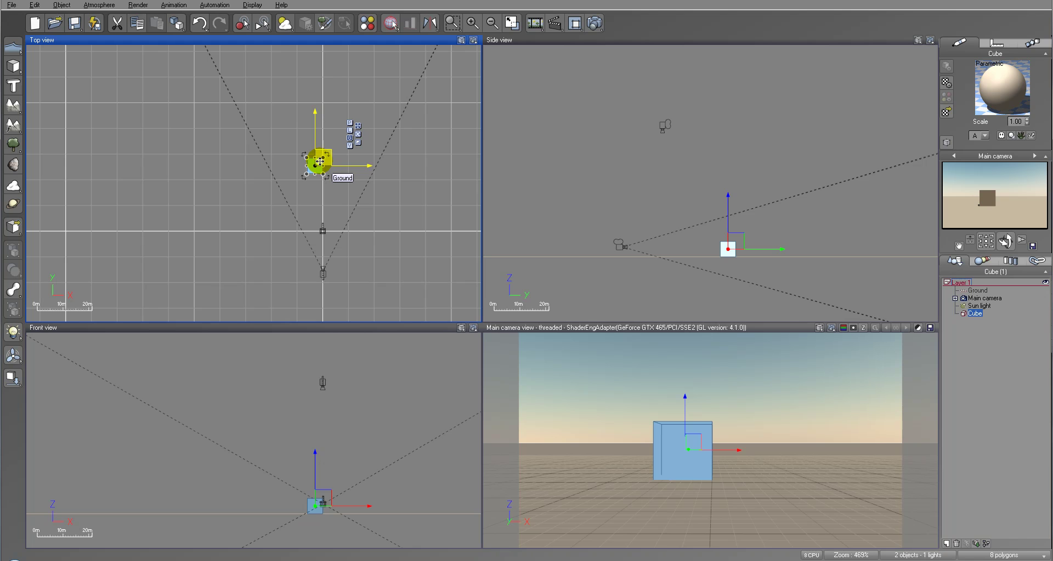
Duplicate the cube twice, placing one copy farther from the camera and the other closer to it.
key(ctrl+d)
drag(320, 161, 303, 198)
key(ctrl+d)
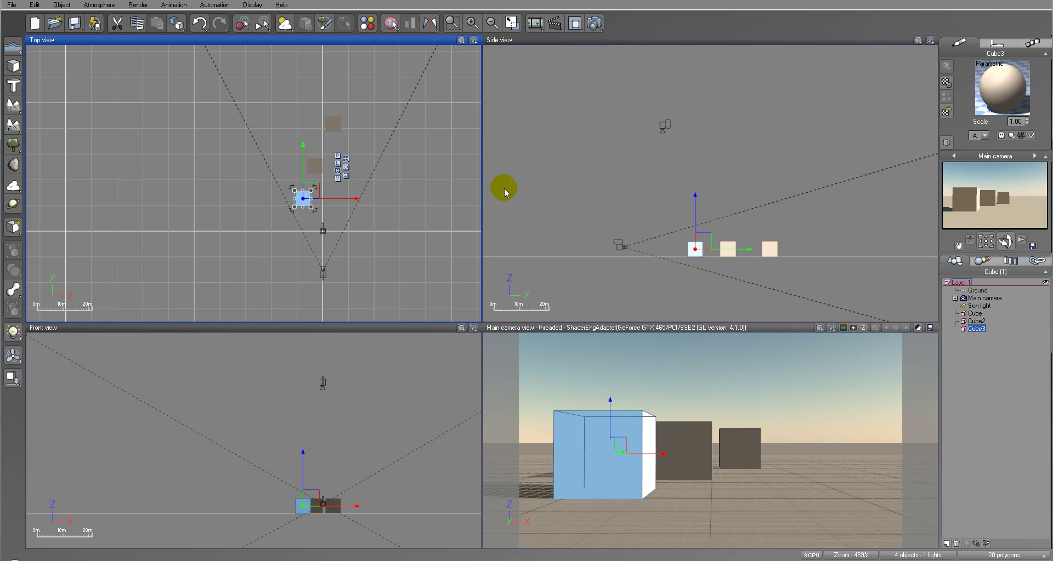
Set the main camera's focal length to 150 mm, then pull it back and turn it to frame all three cubes.
click(987, 298)
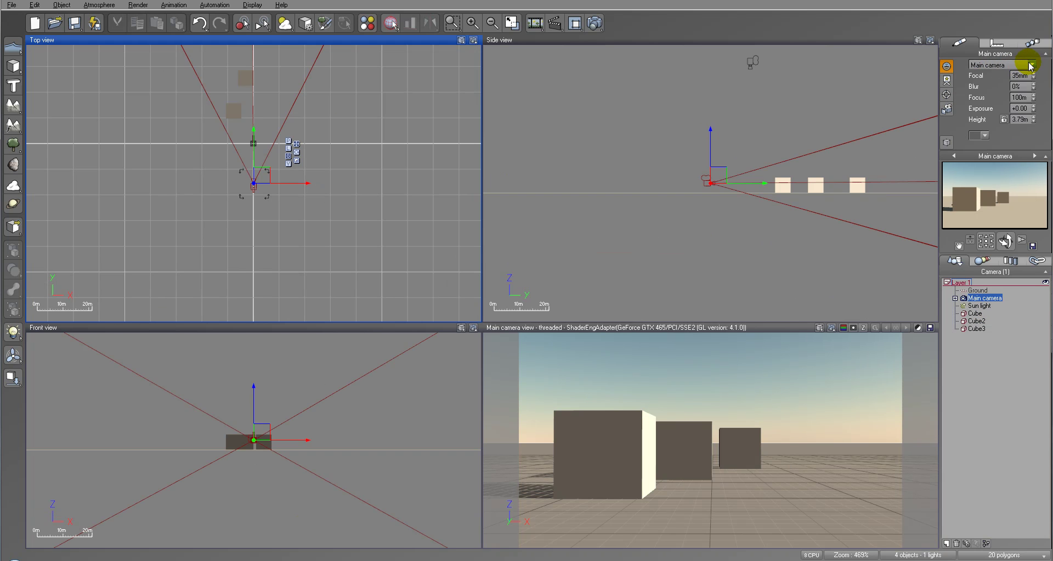
click(1017, 75)
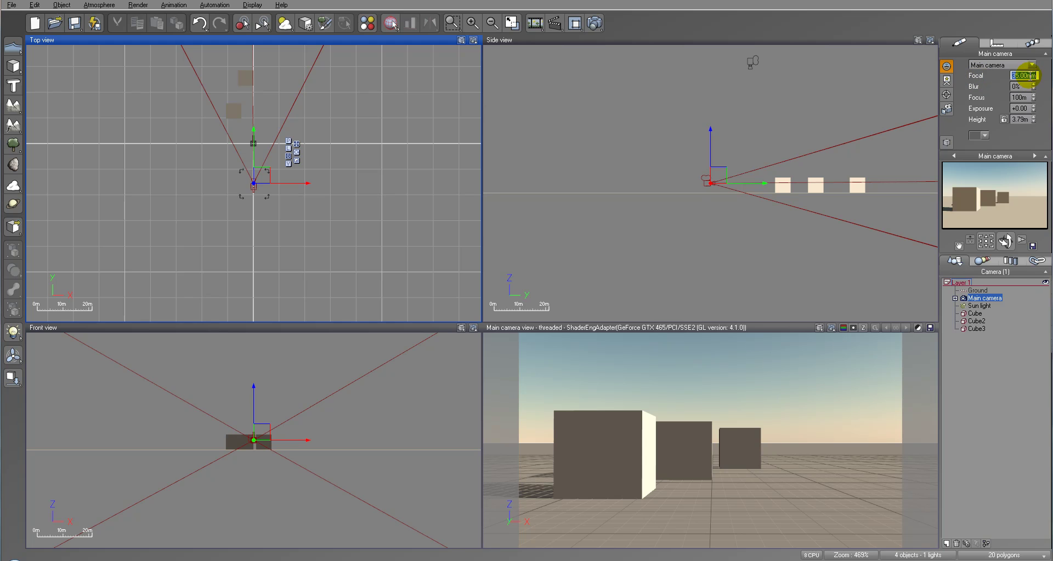
text(150)
key(Return)
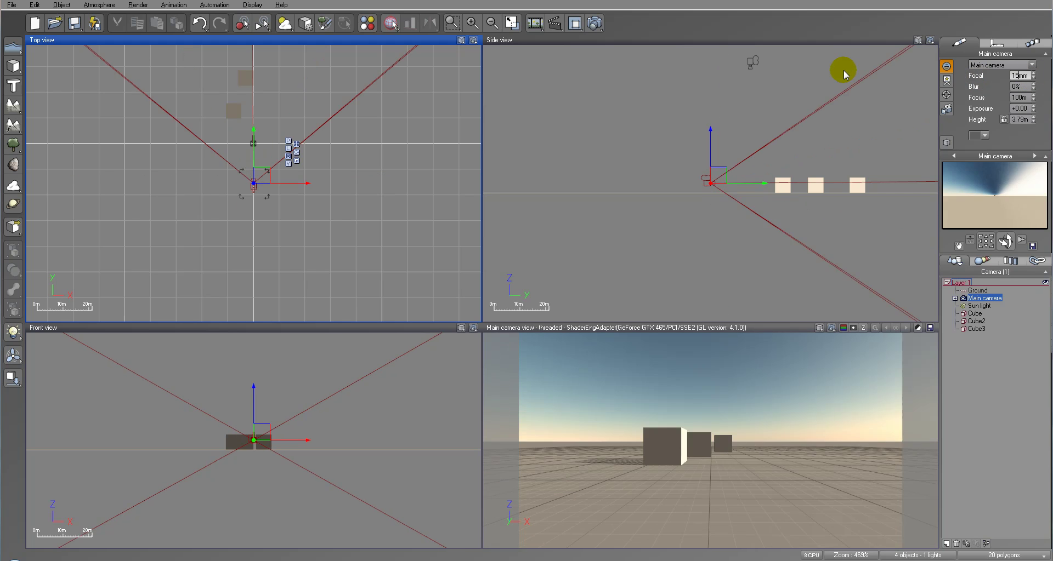
drag(750, 182, 628, 186)
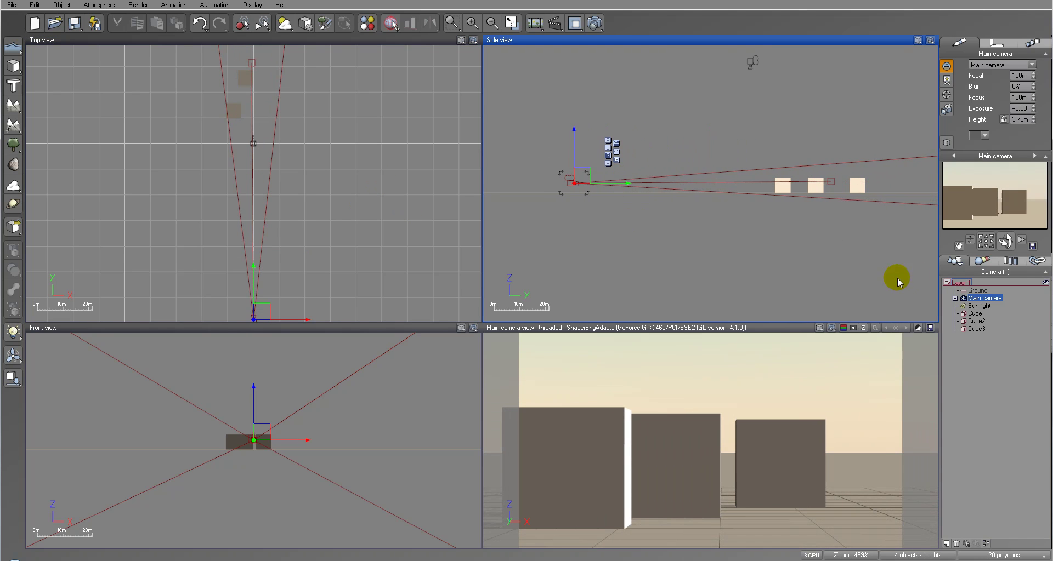
right_drag(503, 393, 503, 394)
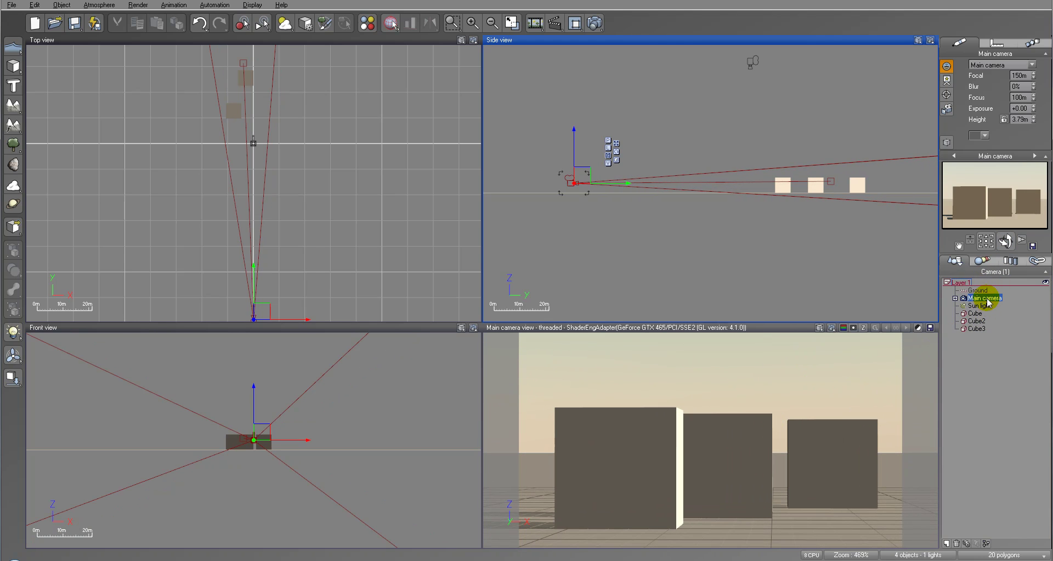
Move the camera's focus target back onto the middle cube and reselect the main camera.
click(243, 63)
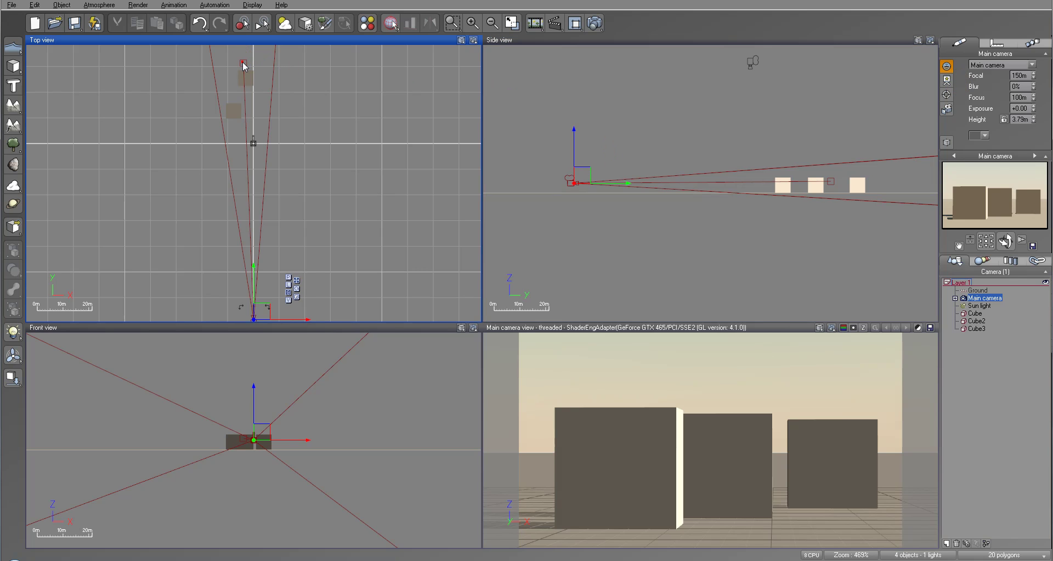
click(244, 64)
middle_drag(276, 77, 332, 105)
drag(301, 64, 301, 83)
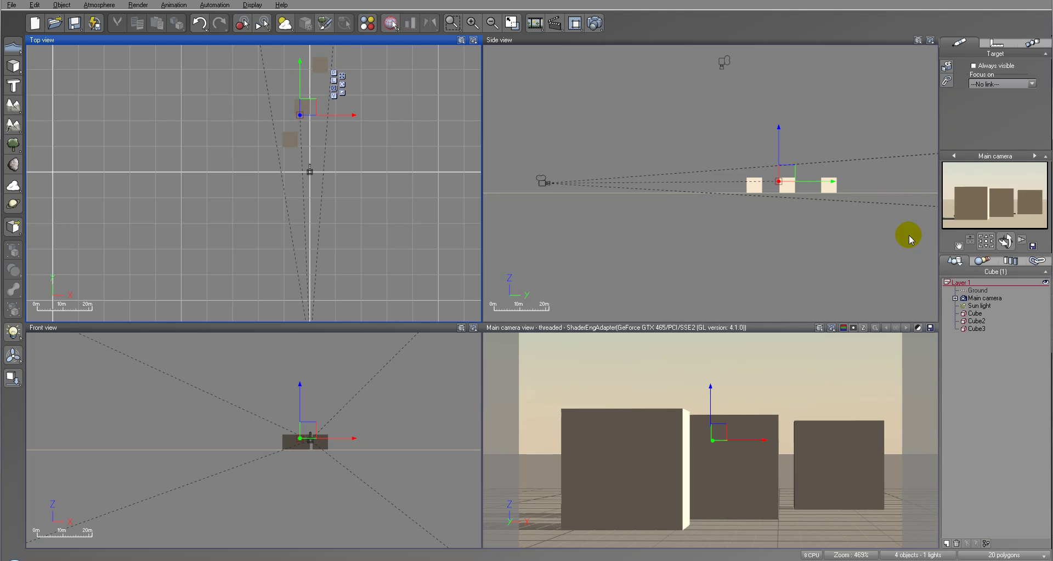
click(999, 300)
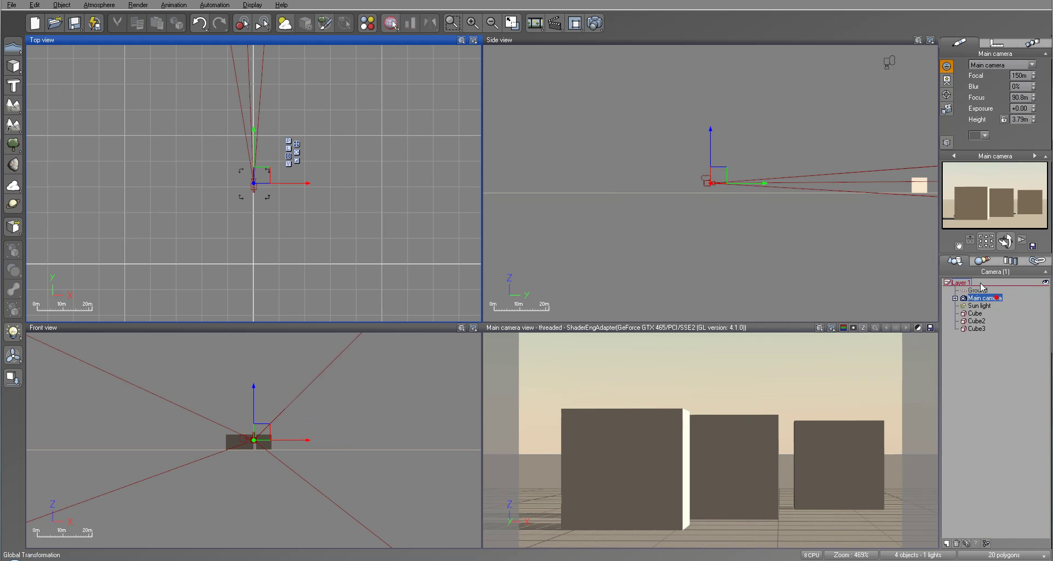
right_drag(839, 215, 729, 244)
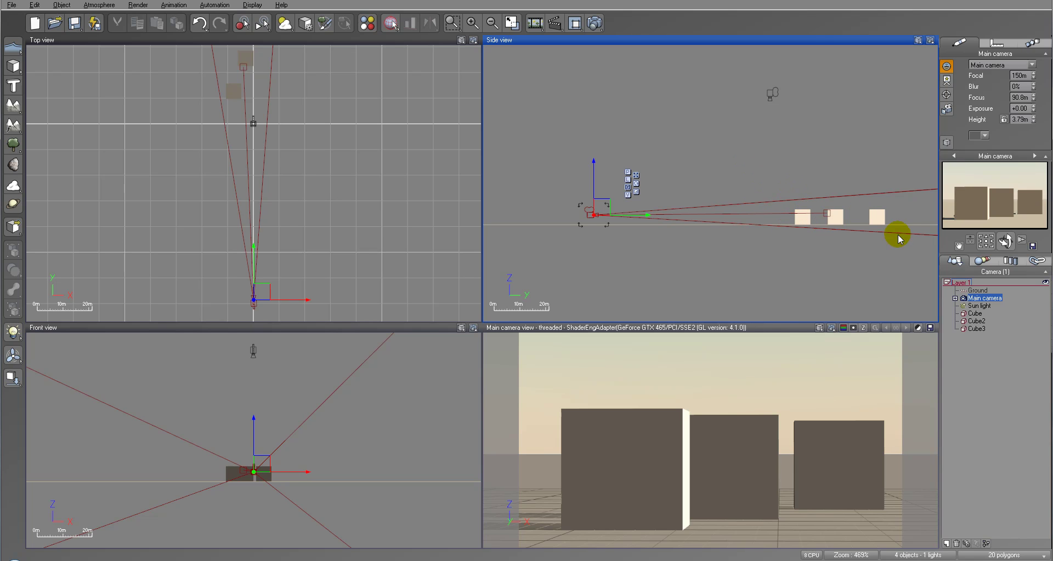
Switch the render quality to user settings with 6 blur passes, and set the main camera's blur to 49%.
click(600, 26)
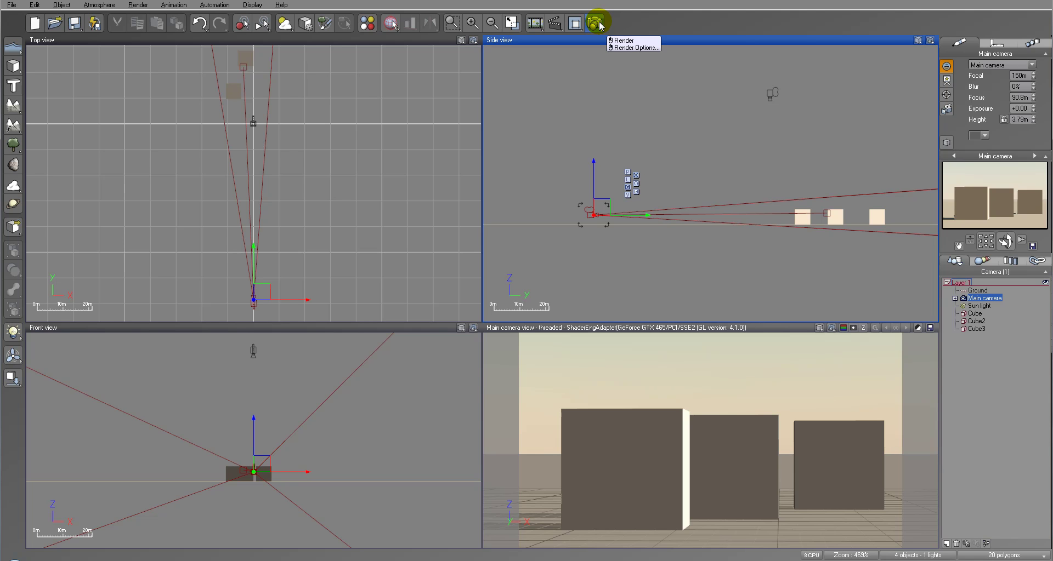
right_click(601, 26)
drag(481, 80, 453, 61)
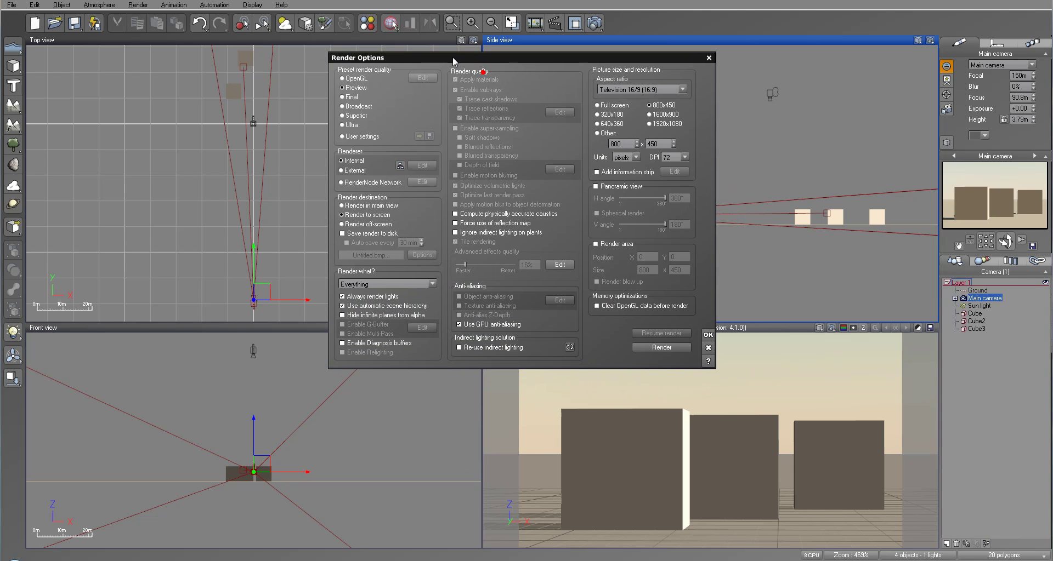
click(351, 137)
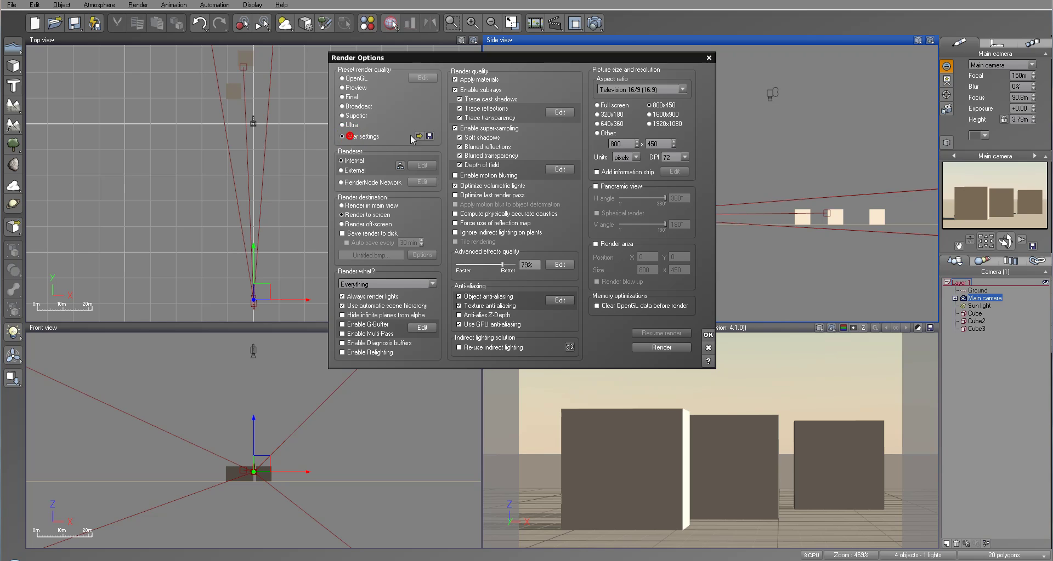
click(559, 170)
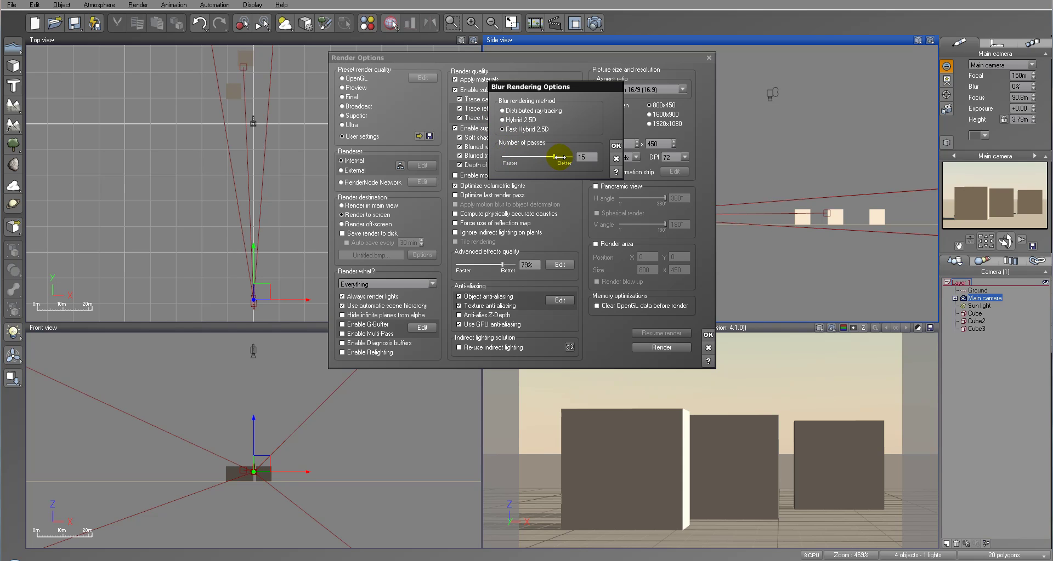
drag(507, 159, 529, 159)
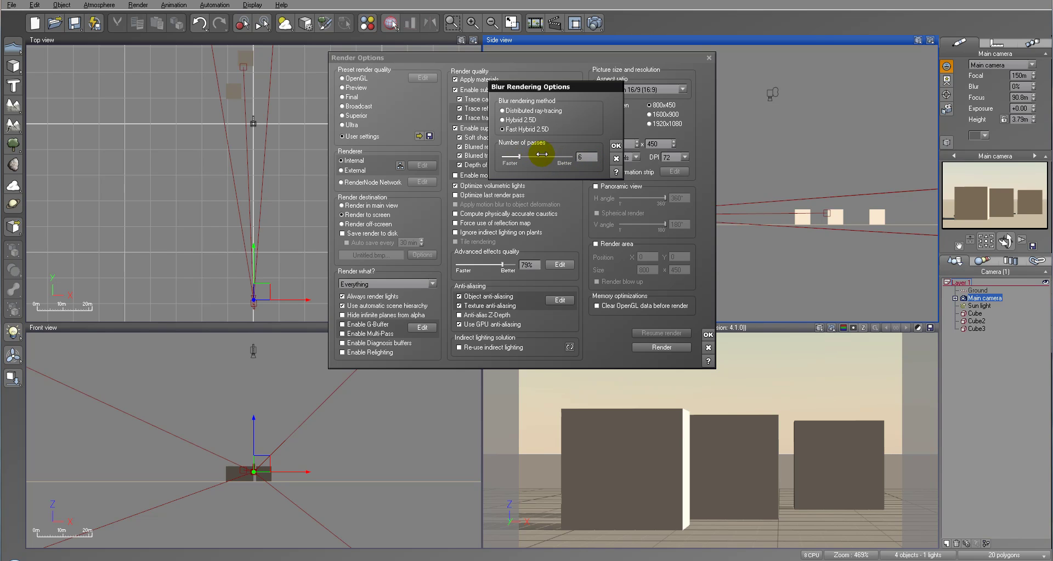
click(616, 146)
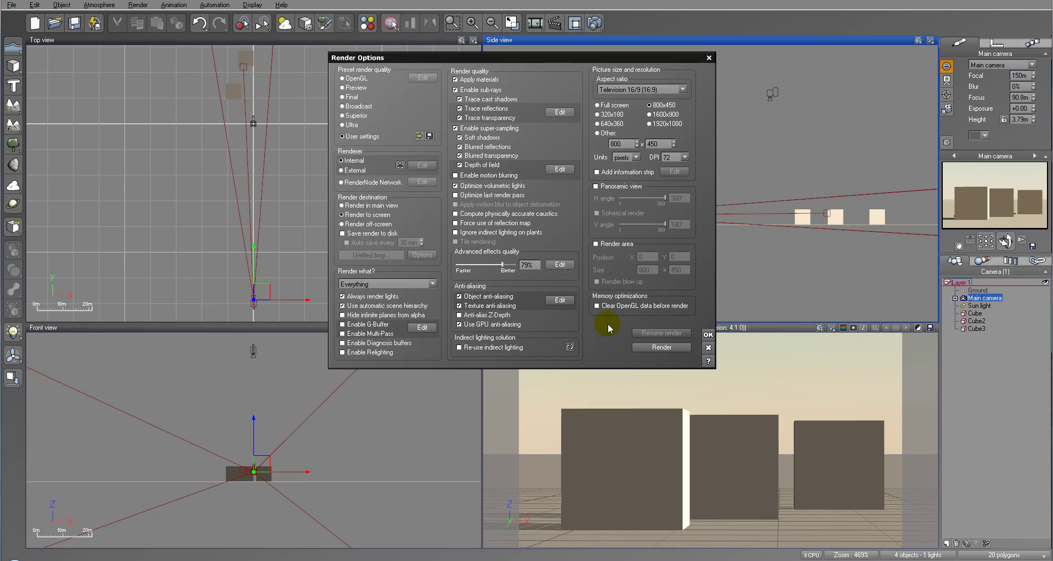
click(708, 336)
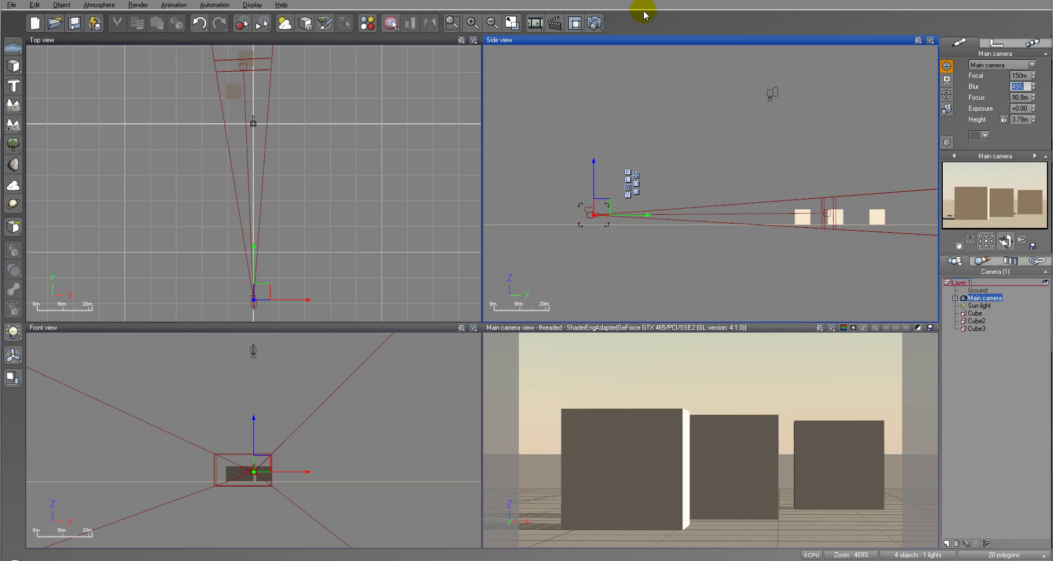
Check the lighting model settings of the atmosphere.
click(88, 6)
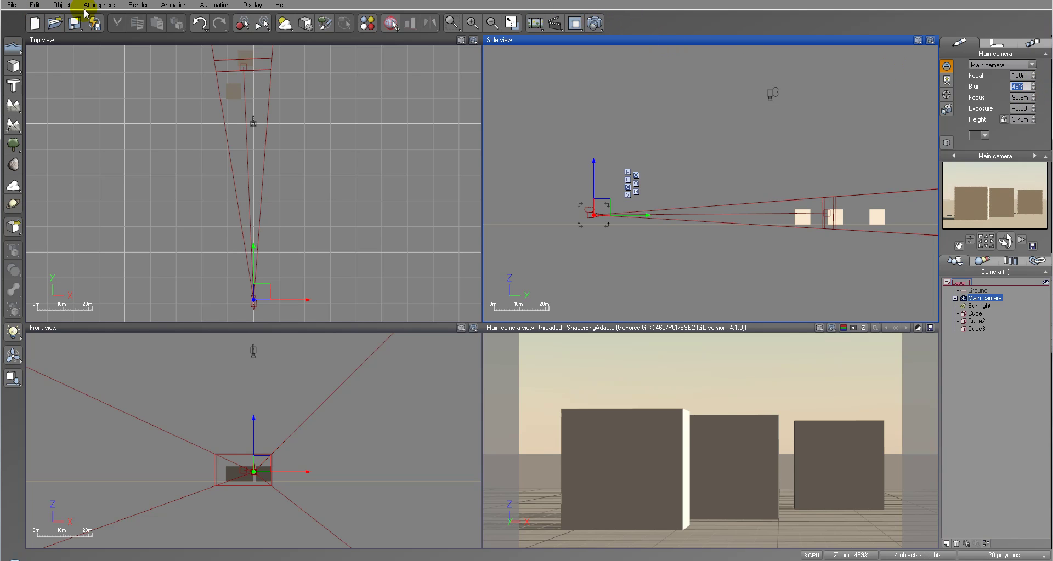
click(55, 53)
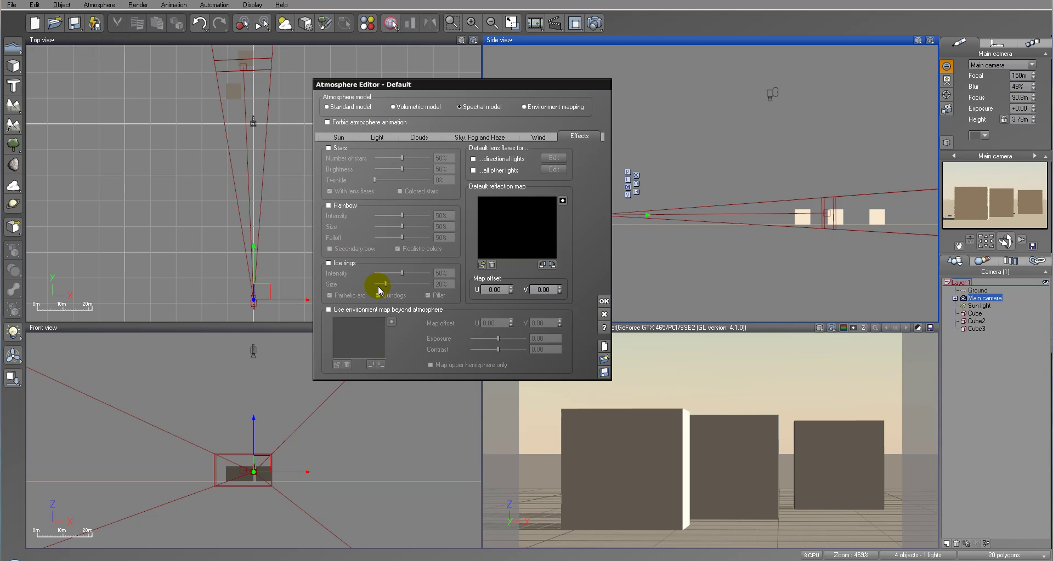
click(377, 137)
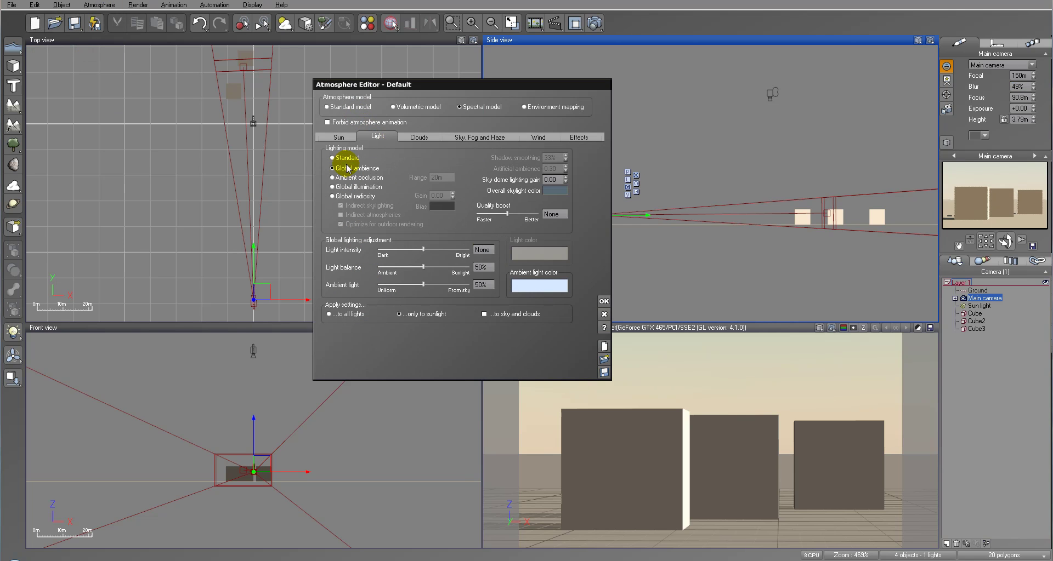
click(604, 301)
Render the scene to screen at 800x450 with the user settings, then accept the post-render options and close the result.
click(599, 21)
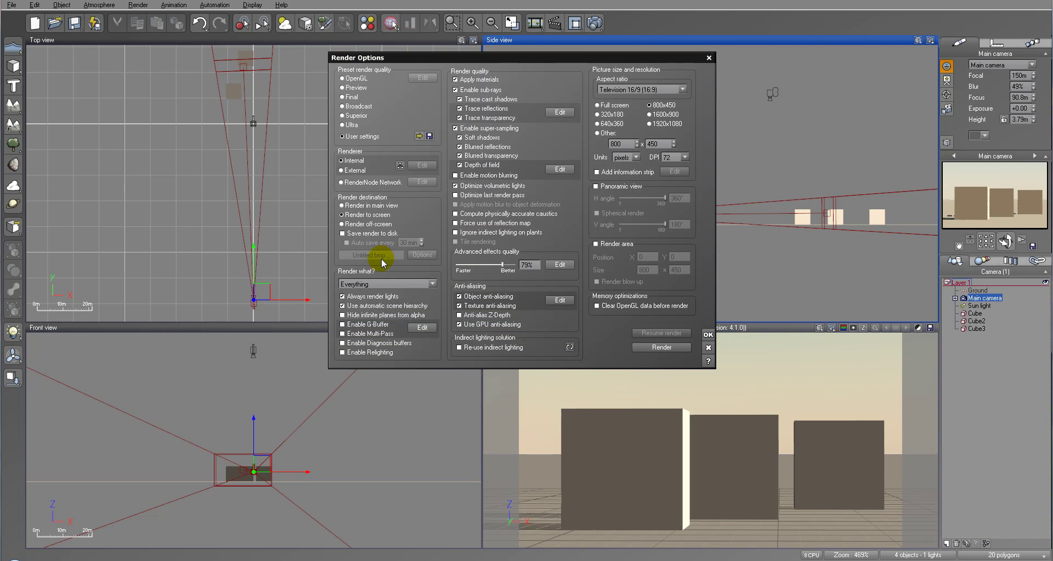
click(636, 350)
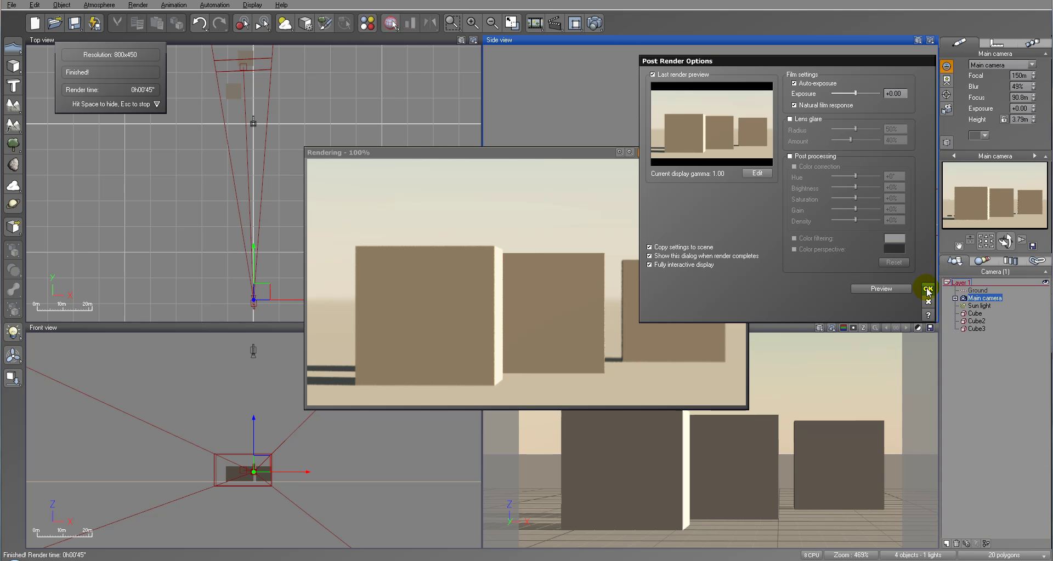
click(927, 289)
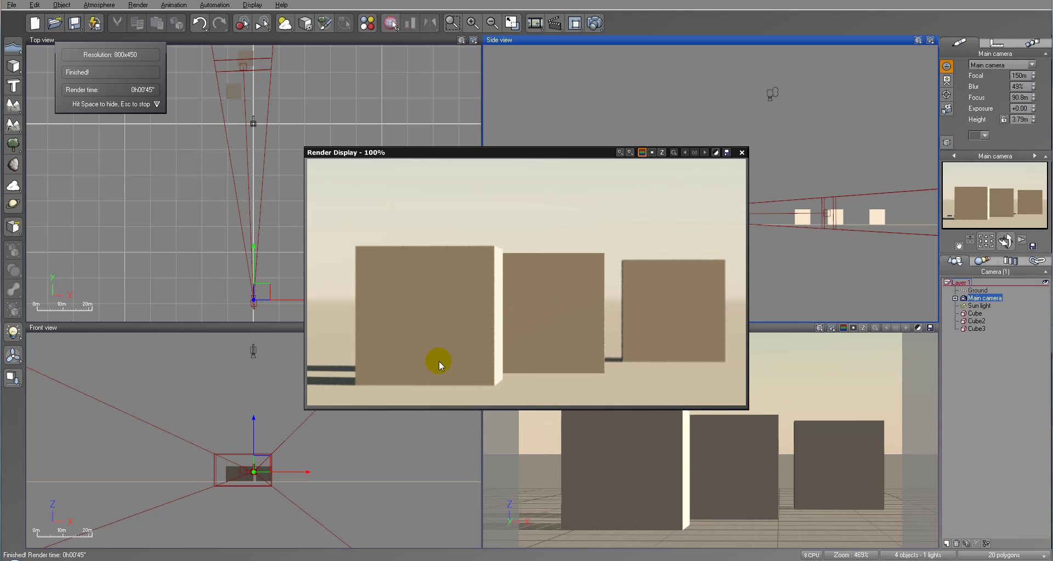
click(741, 152)
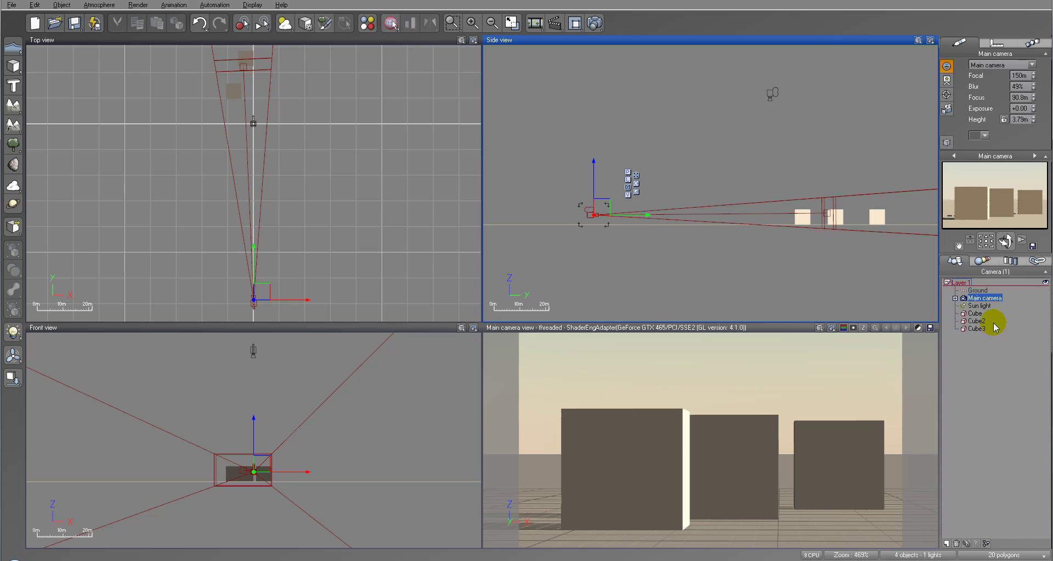
Set the main camera's blur to 0 and its focal length to 55 mm.
right_drag(537, 120, 603, 141)
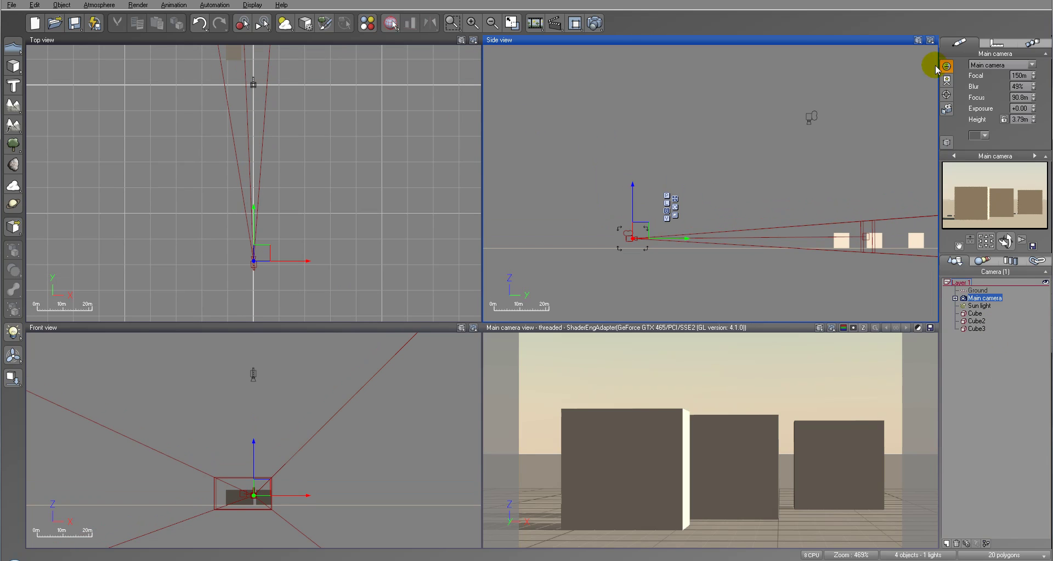
text(0)
key(Return)
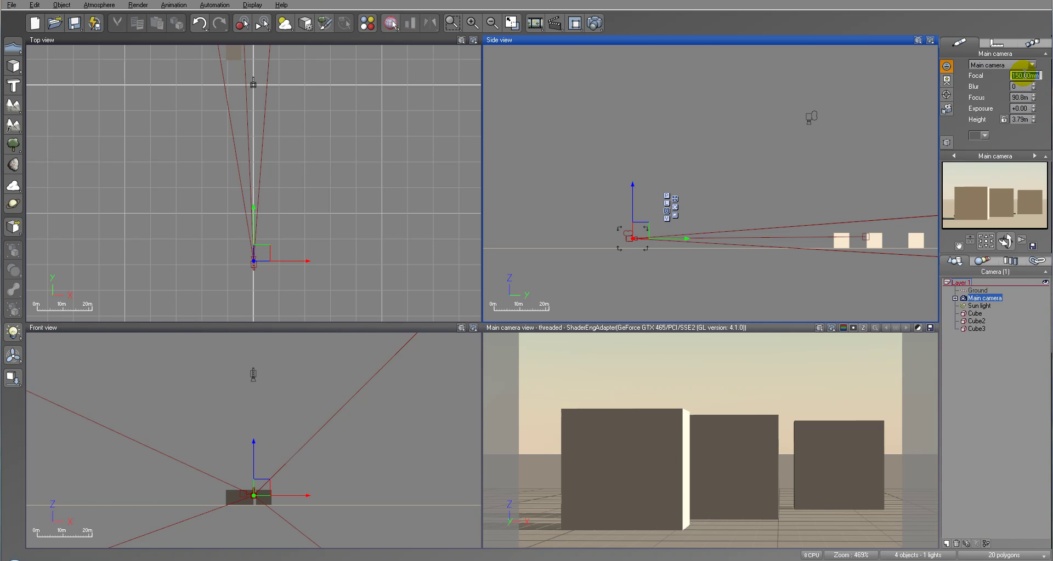
text(55)
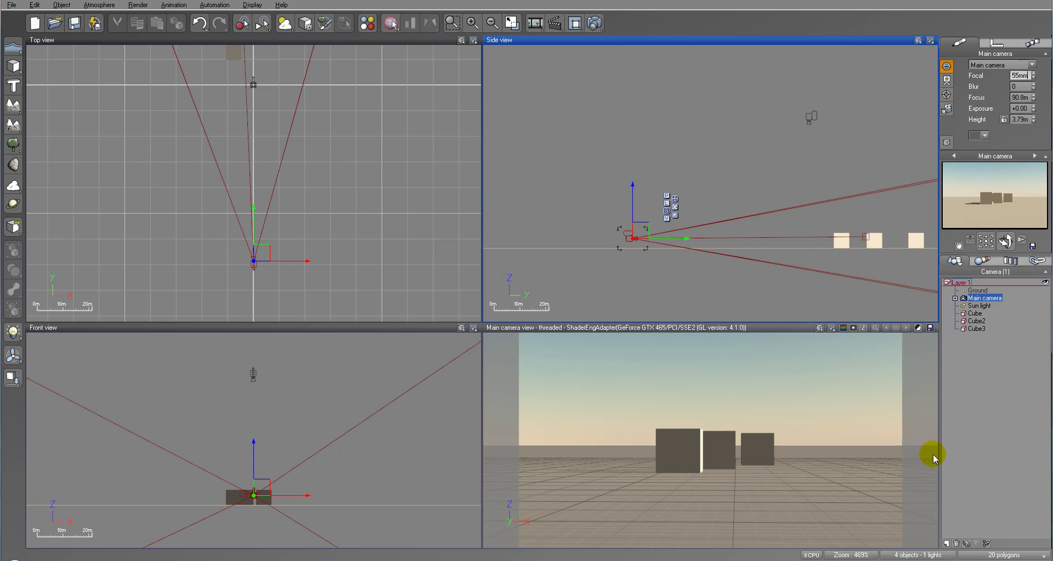
Add two point lights above the ground, one on each side of the row of cubes.
click(292, 215)
right_drag(346, 87, 381, 143)
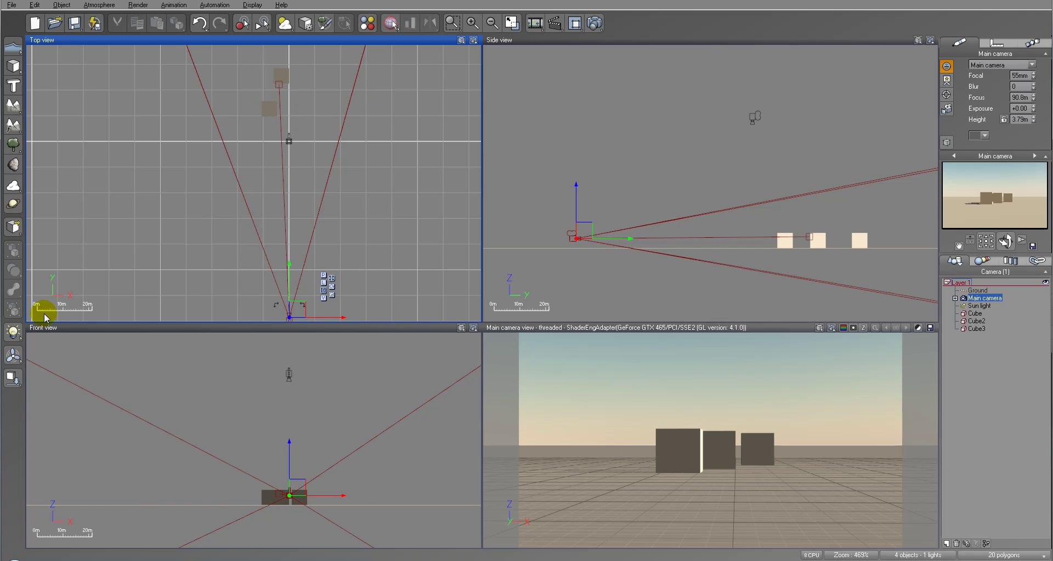
click(13, 332)
drag(261, 173, 219, 82)
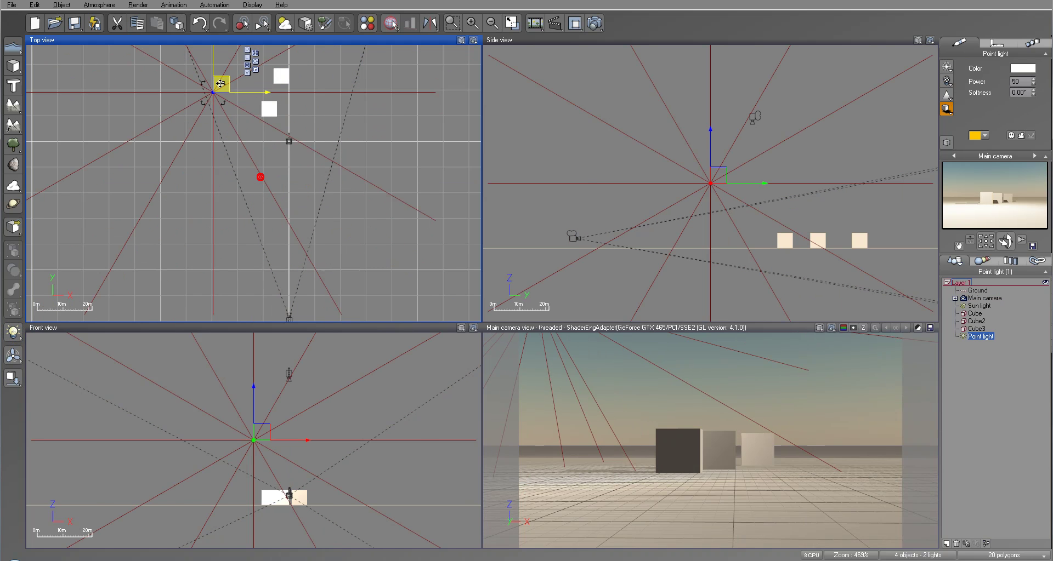
drag(825, 171, 827, 200)
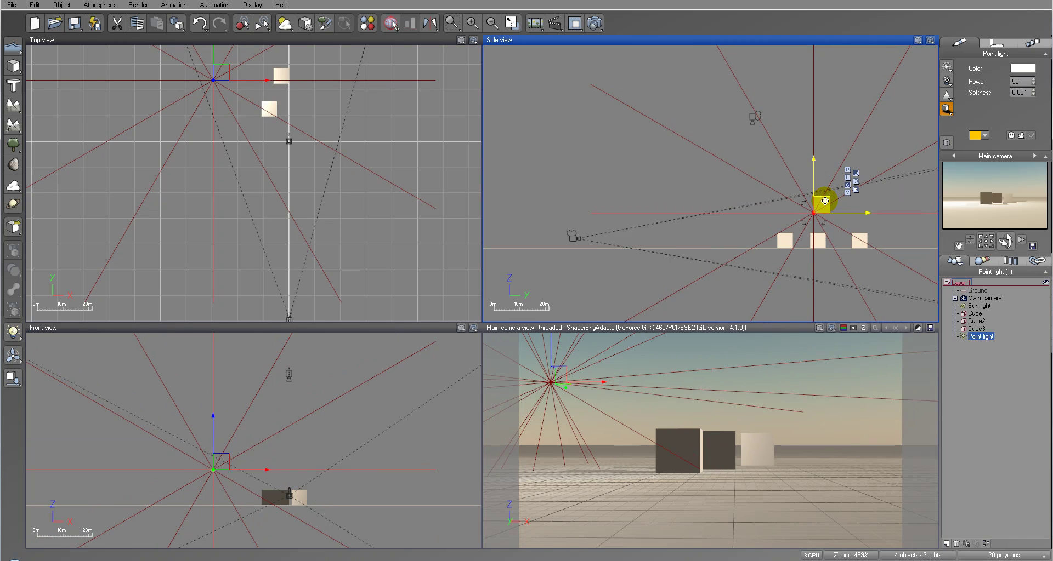
click(13, 331)
drag(261, 174, 360, 140)
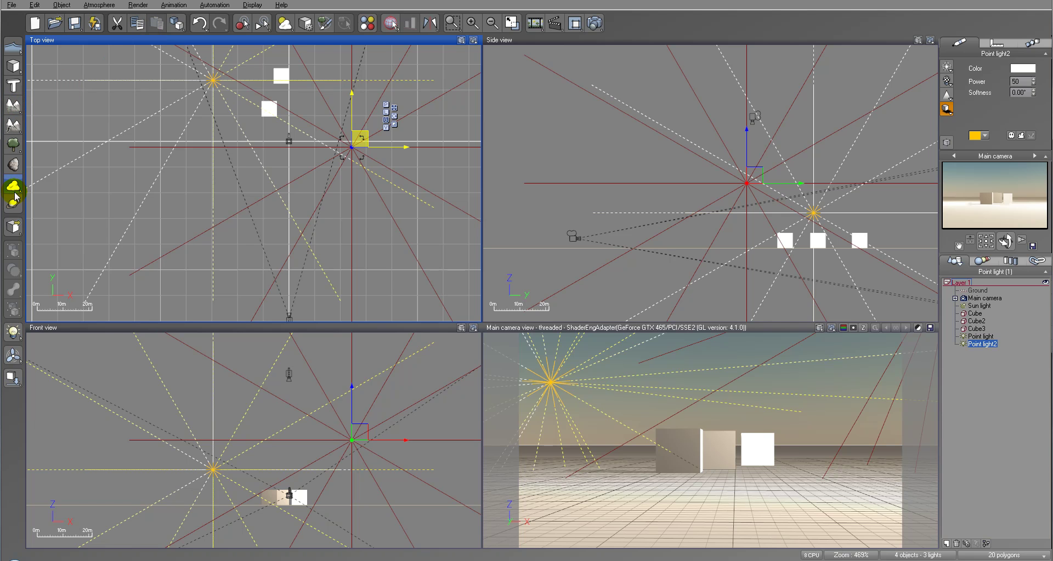
Add a Dark Cumulus cloud layer from the Spectral 2 collection to the atmosphere.
click(99, 5)
click(98, 50)
click(423, 138)
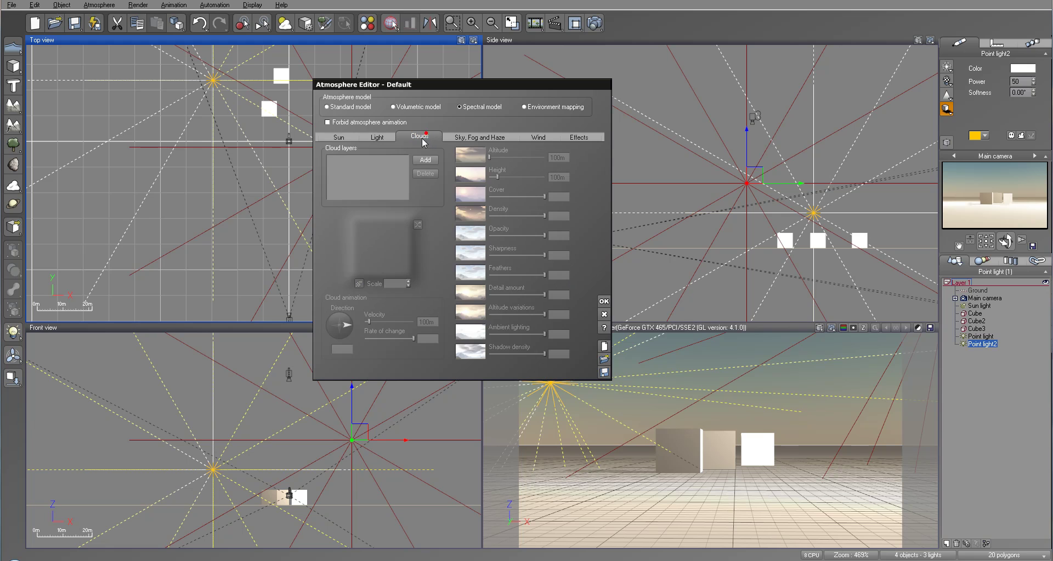
click(429, 161)
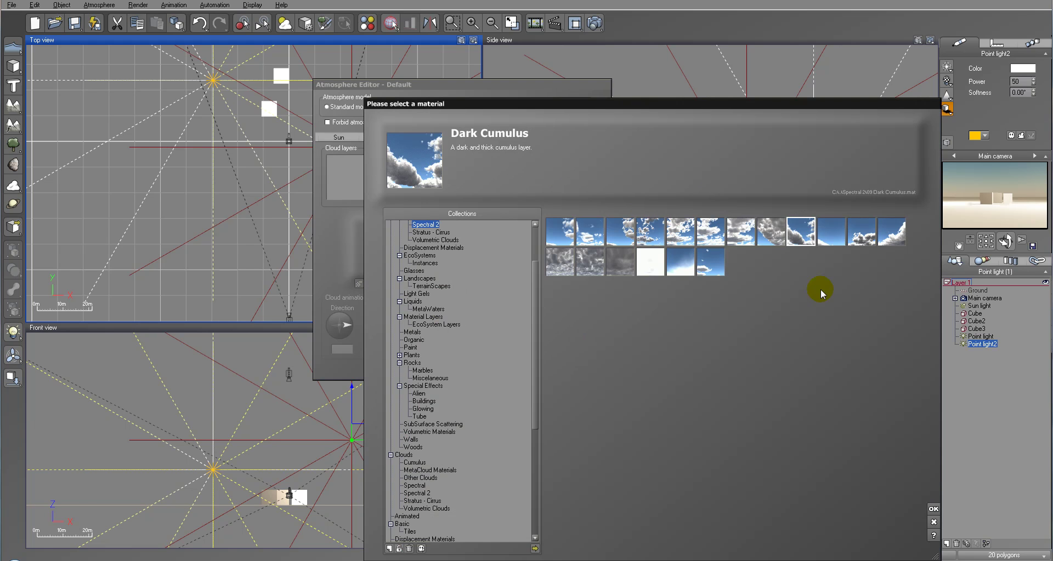
click(933, 508)
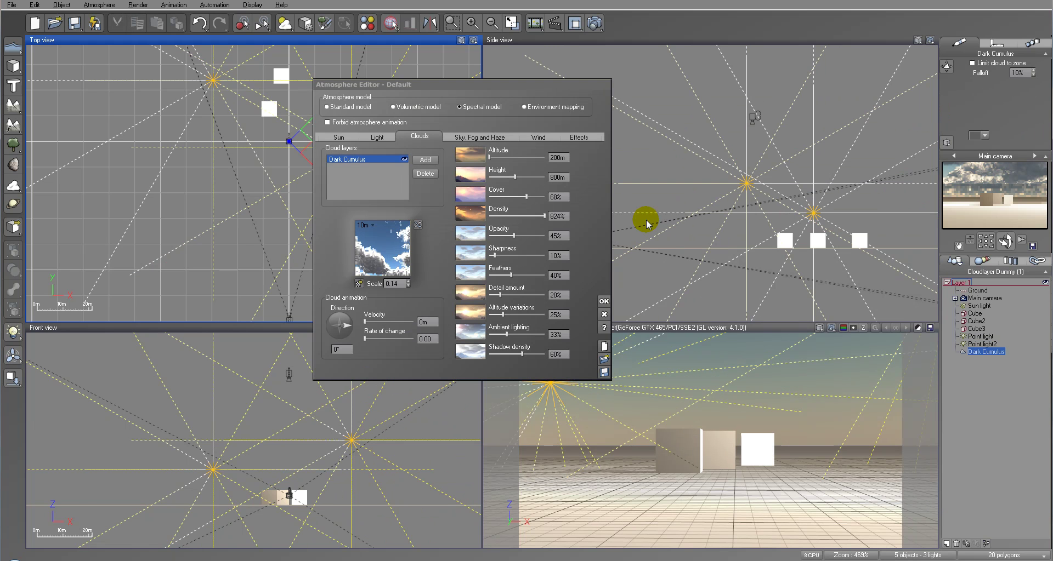
click(604, 303)
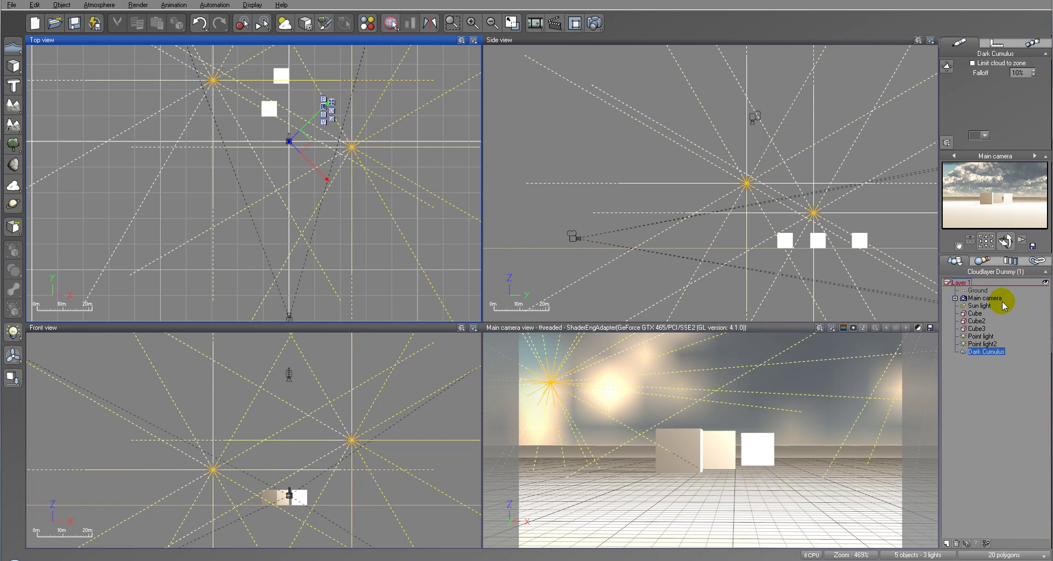
Render the main camera view to screen at Final quality with relighting enabled.
click(1002, 301)
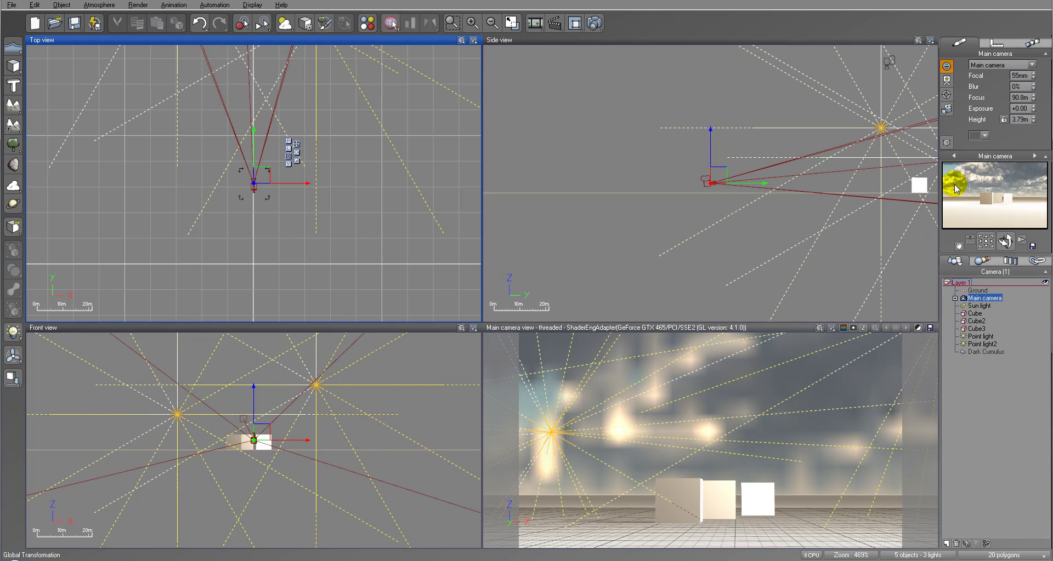
click(595, 23)
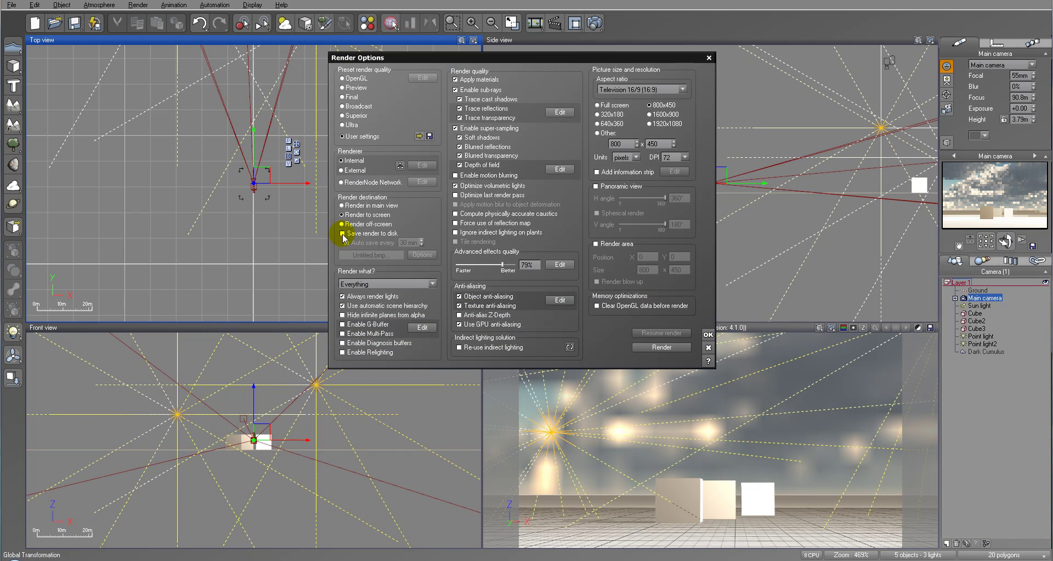
click(359, 353)
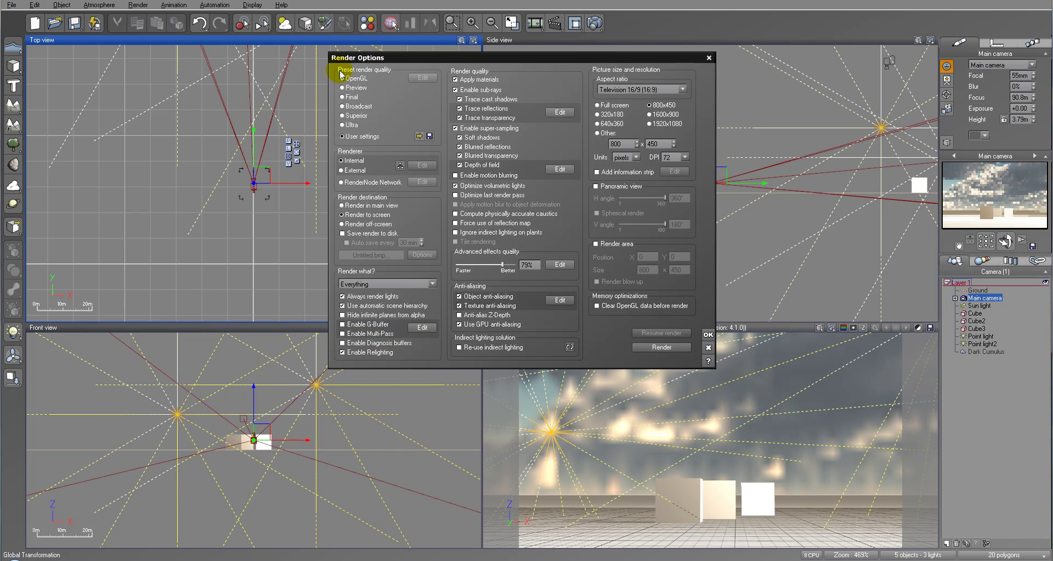
click(344, 98)
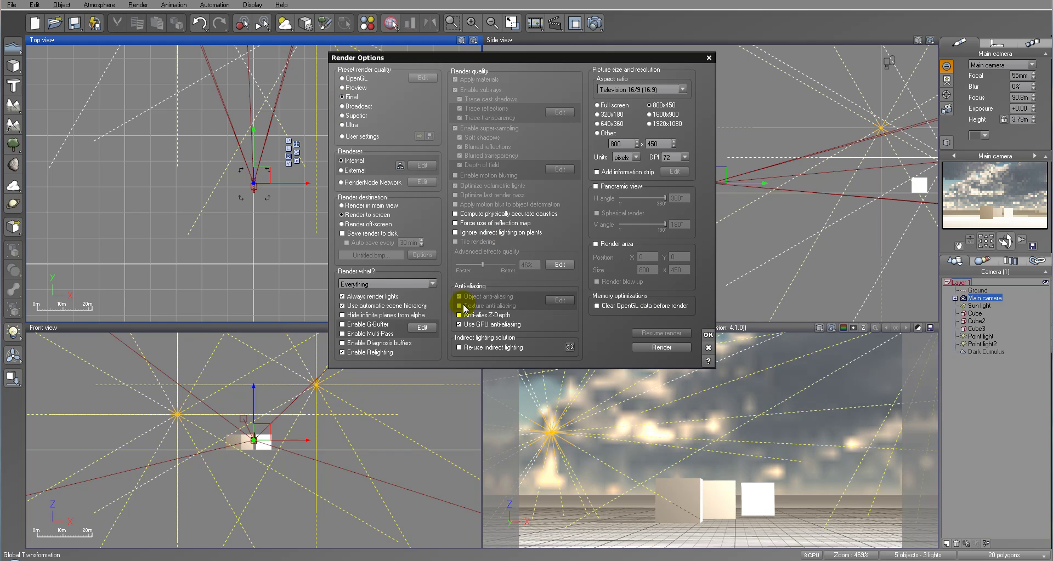
click(677, 353)
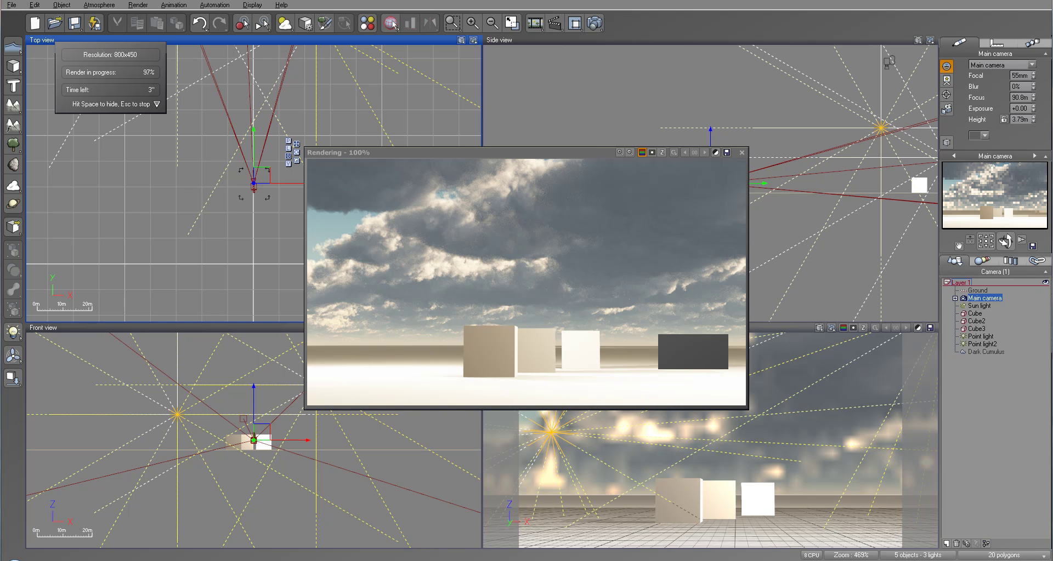
Tint the render's ambient light orange and set its relighting intensity to 0.18.
drag(754, 61, 700, 66)
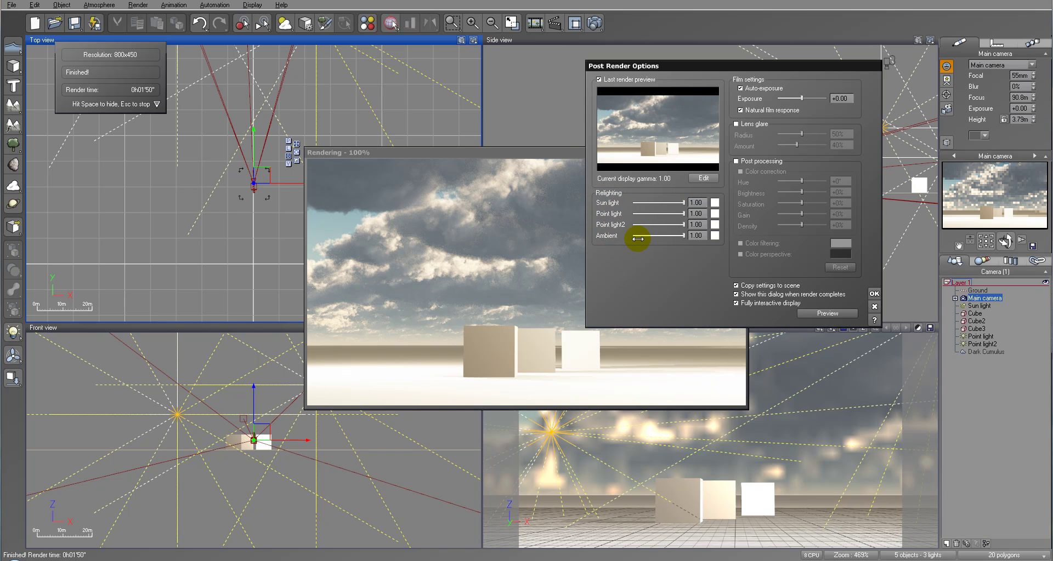
drag(688, 65, 750, 95)
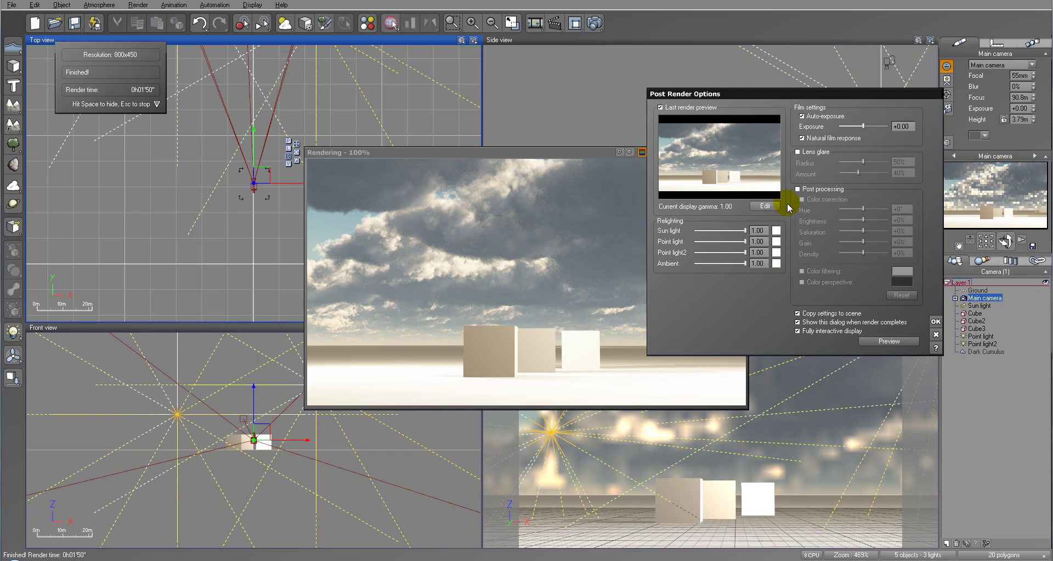
drag(744, 264, 725, 264)
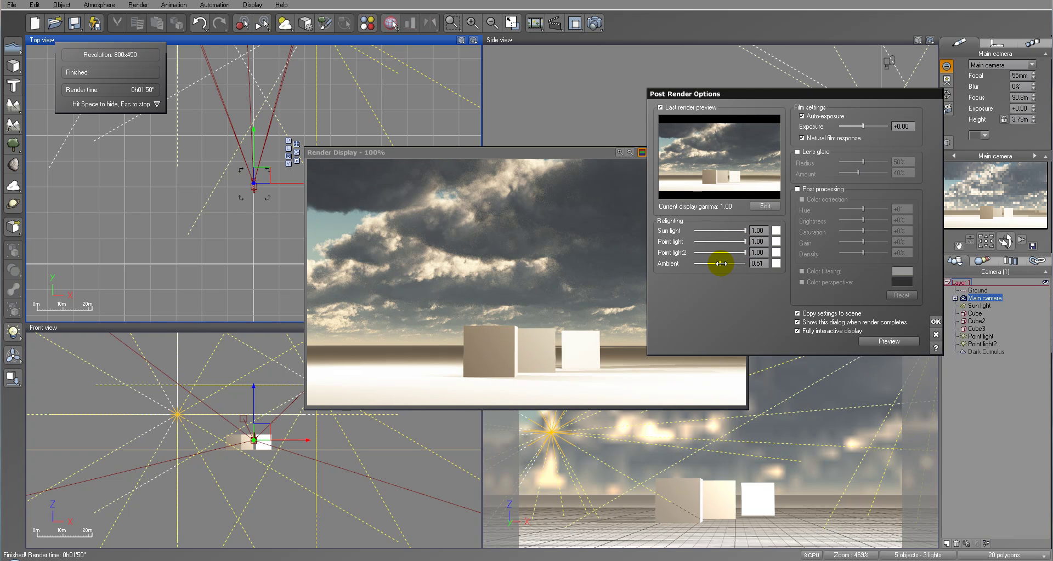
click(776, 265)
click(732, 197)
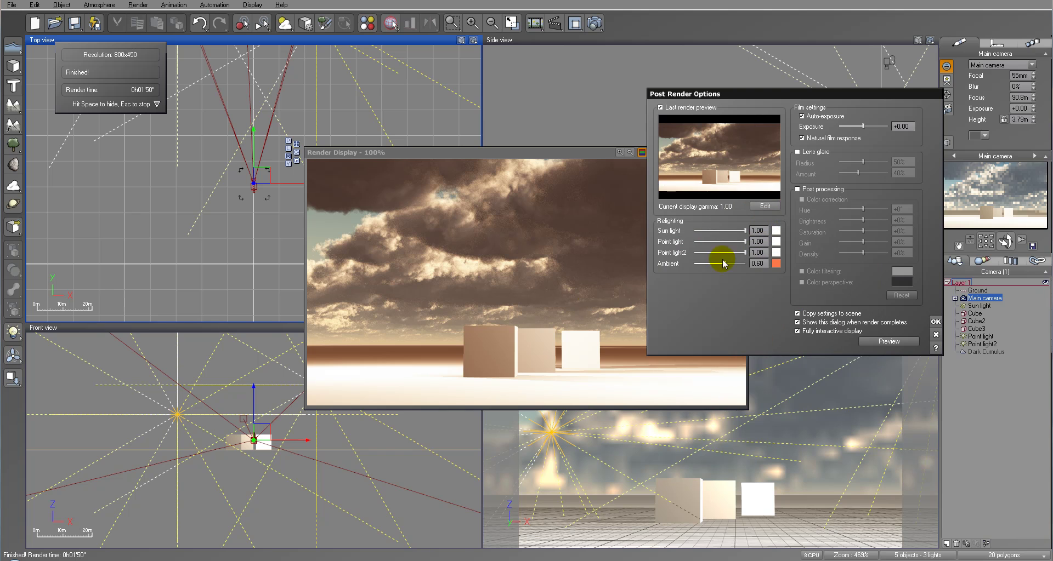
drag(723, 262, 703, 263)
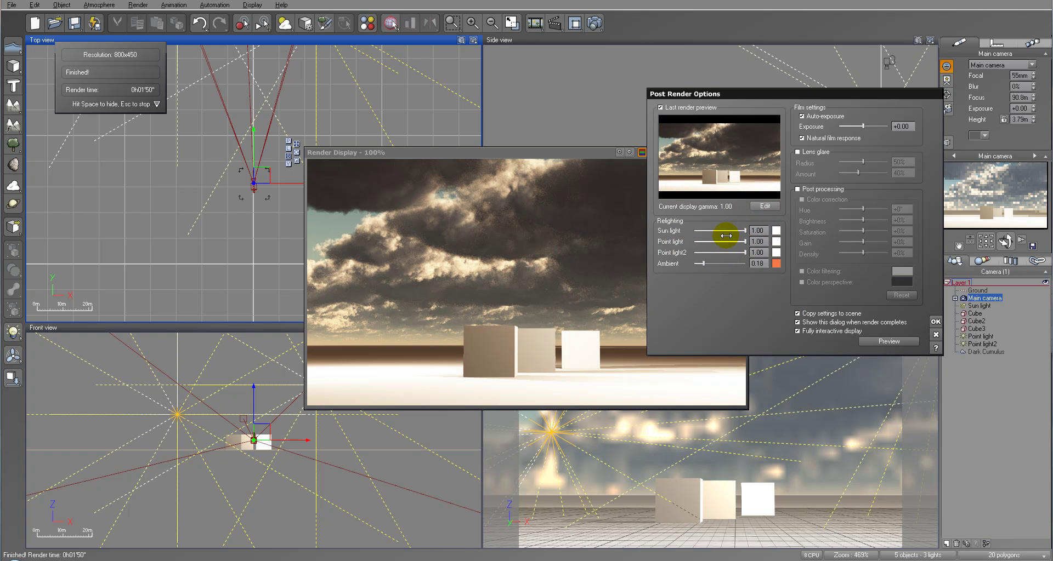
Try a pale yellow tint on the sun light at intensity 0.67, and reset its colour to white.
click(776, 230)
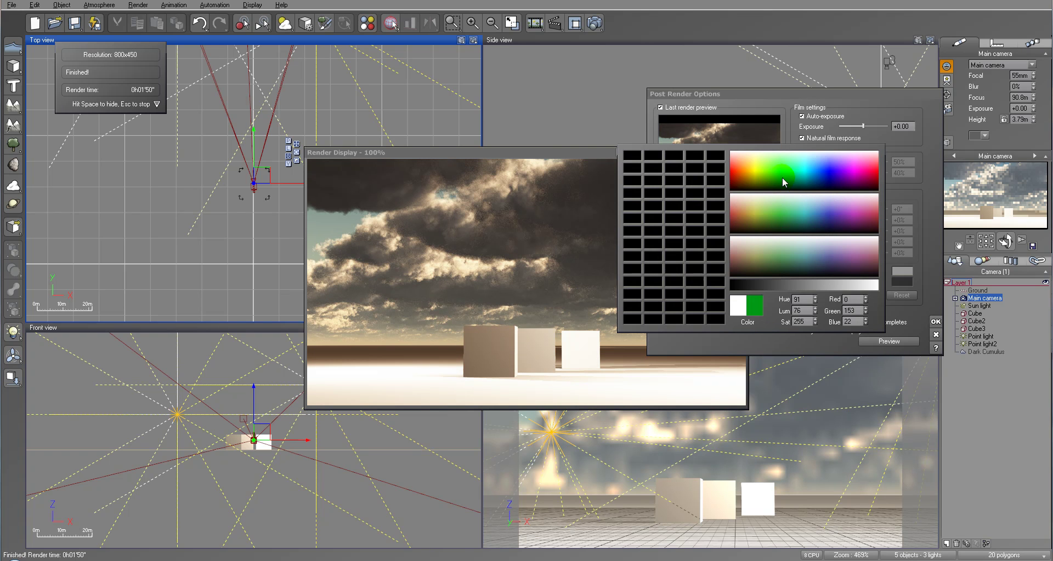
click(755, 156)
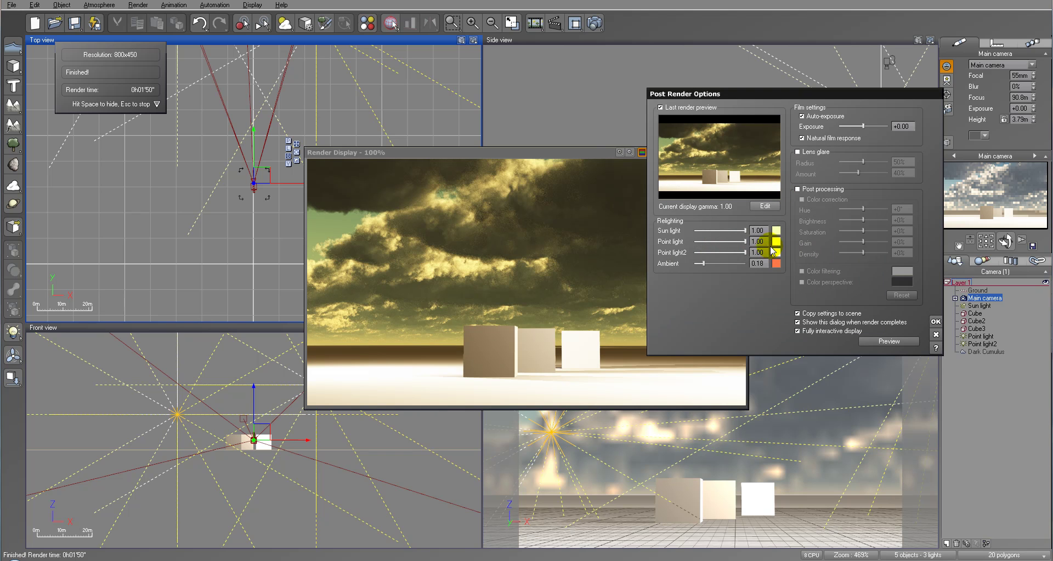
drag(744, 230, 728, 231)
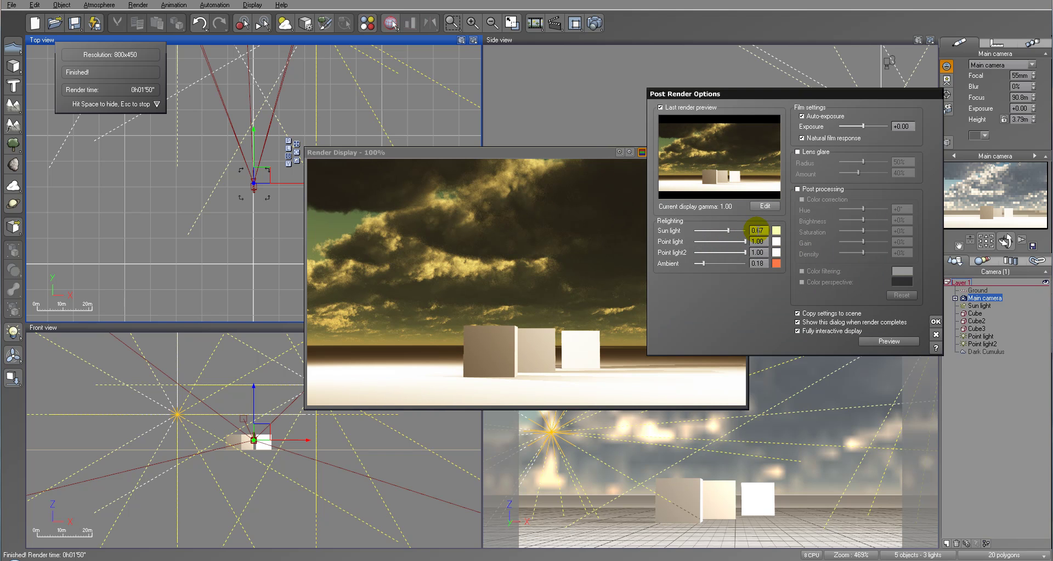
right_click(776, 232)
click(799, 248)
Set the relighting intensities to 0.38 for the sun light, 0.32 for Point light, 0.38 for Point light2 and 1.00 for ambient.
drag(744, 241, 709, 255)
drag(739, 94, 803, 94)
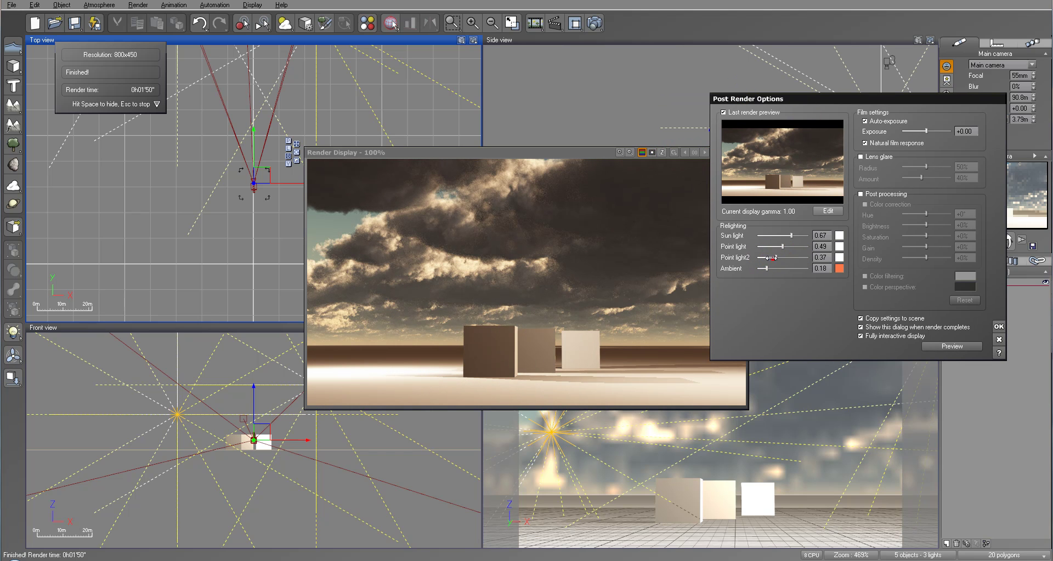
drag(772, 258, 773, 233)
drag(766, 268, 814, 268)
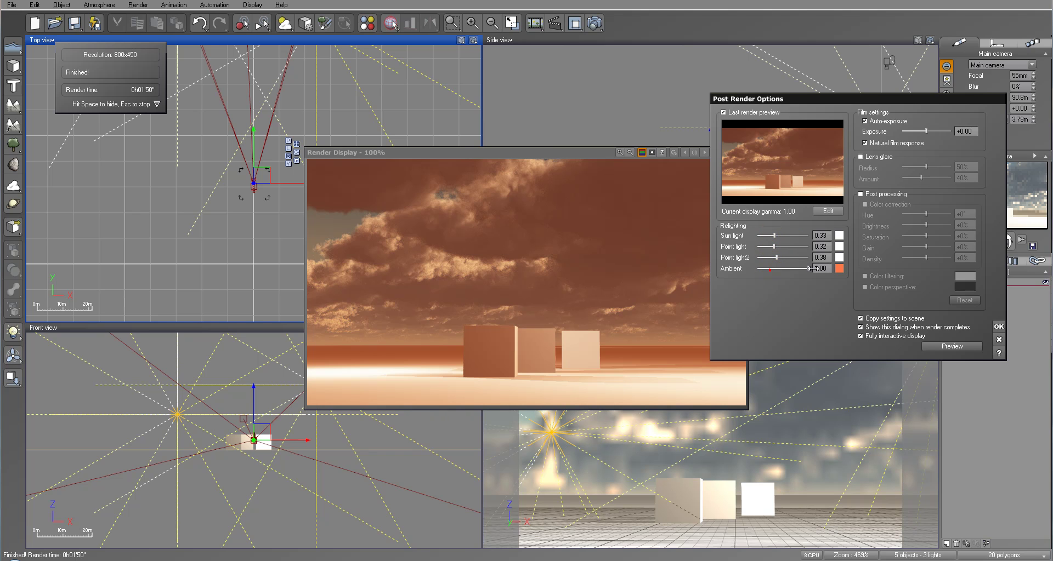
mouse_move(781, 236)
mouse_down()
mouse_move(765, 237)
mouse_move(785, 236)
mouse_up()
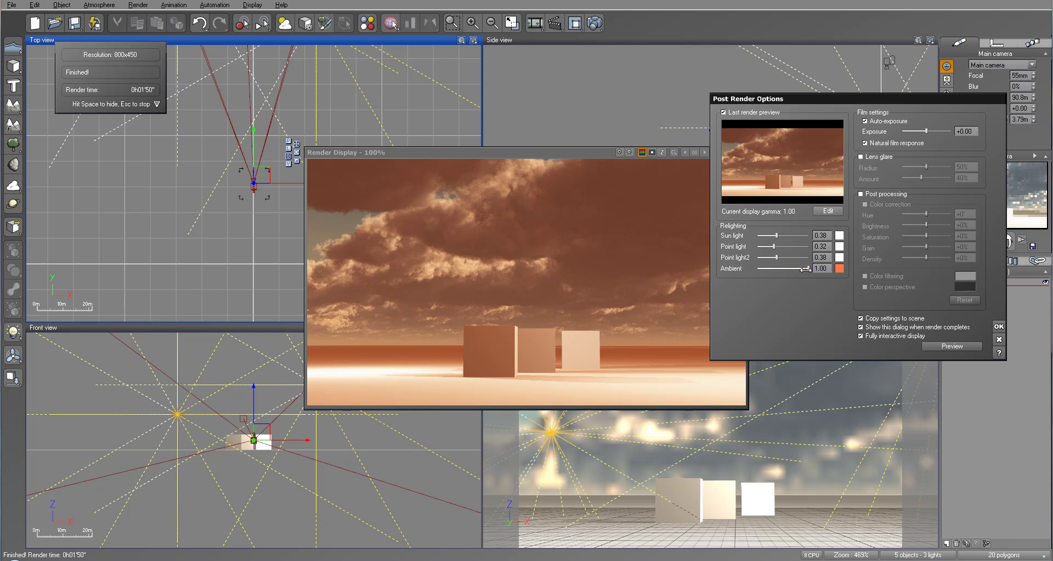
Rebalance the relighting to ambient 0.30 and sun light 0.76, then accept the post-render options and close the render.
drag(804, 269, 779, 269)
drag(775, 235, 779, 269)
drag(797, 235, 796, 235)
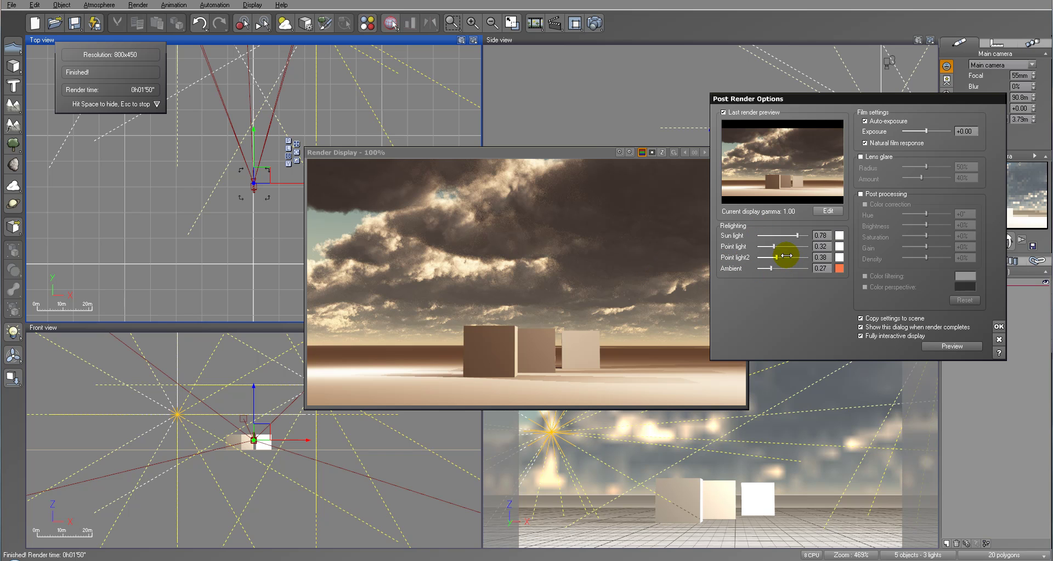
mouse_move(770, 268)
mouse_down()
mouse_move(782, 270)
mouse_move(772, 268)
mouse_up()
drag(797, 236, 796, 236)
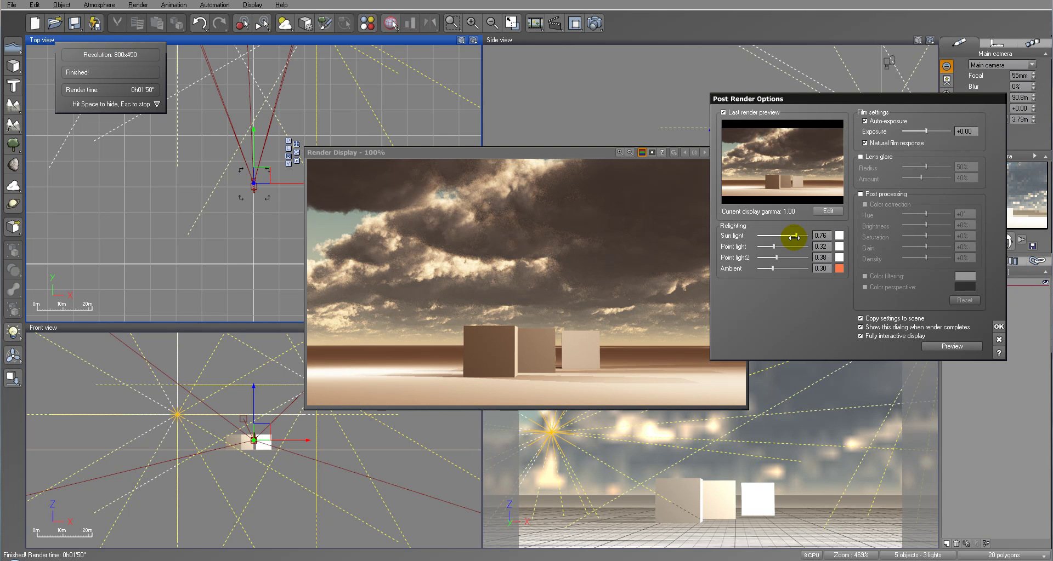
click(998, 326)
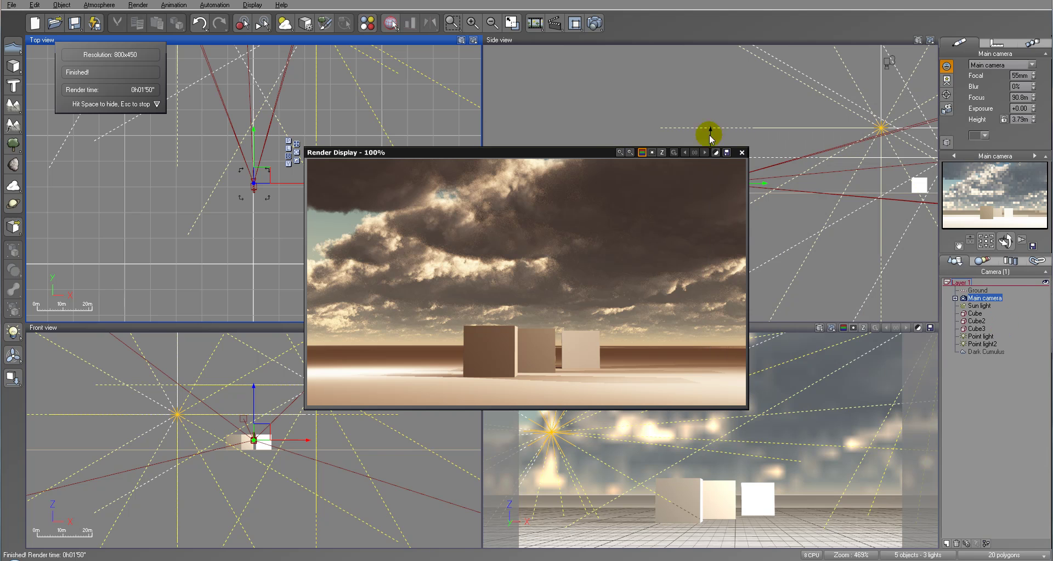
click(741, 153)
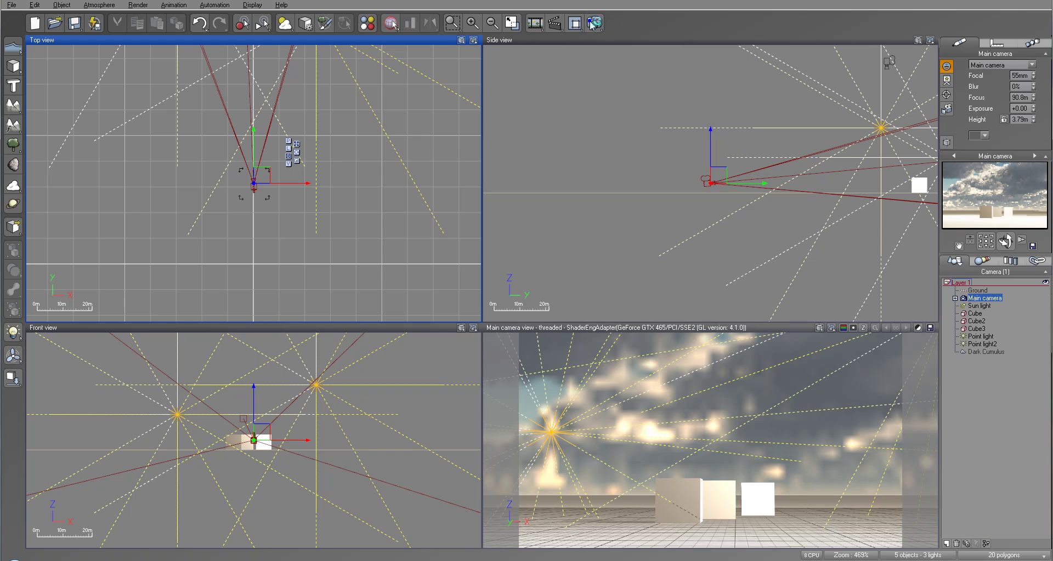
Review the relighting option in the render settings and the atmosphere's light and cloud settings without changing them.
click(594, 23)
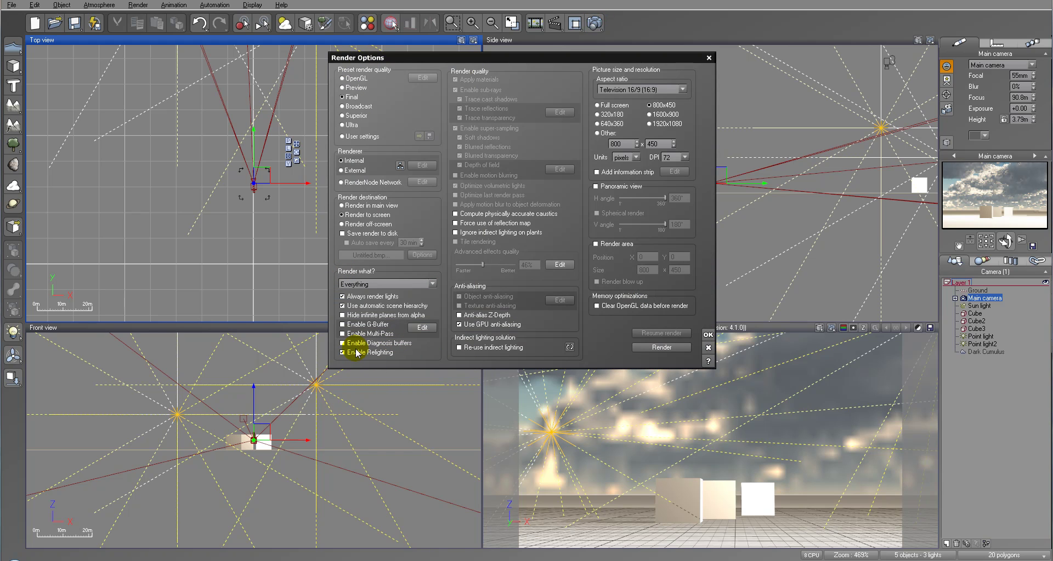
click(709, 346)
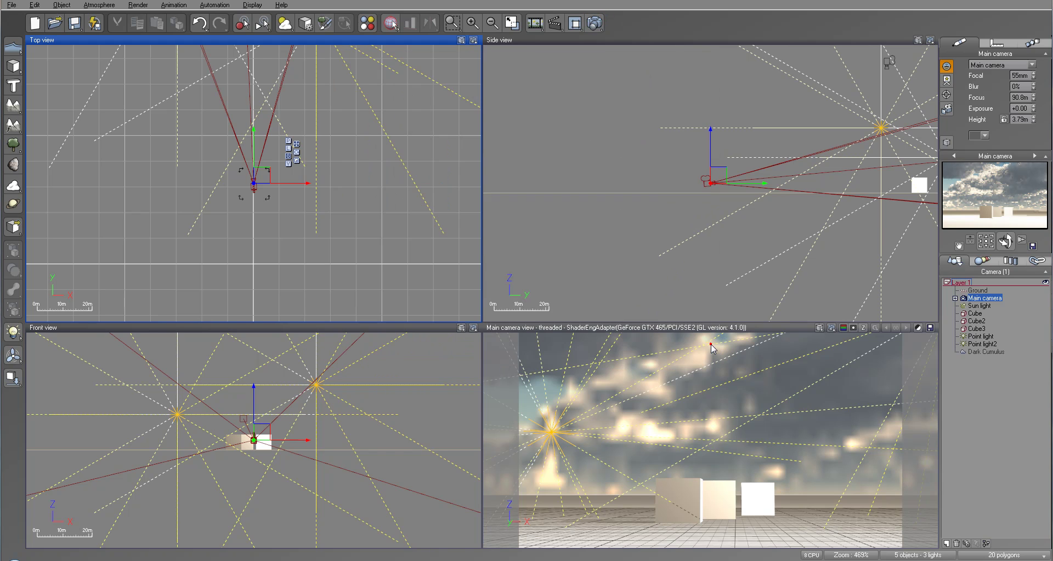
click(98, 5)
click(90, 55)
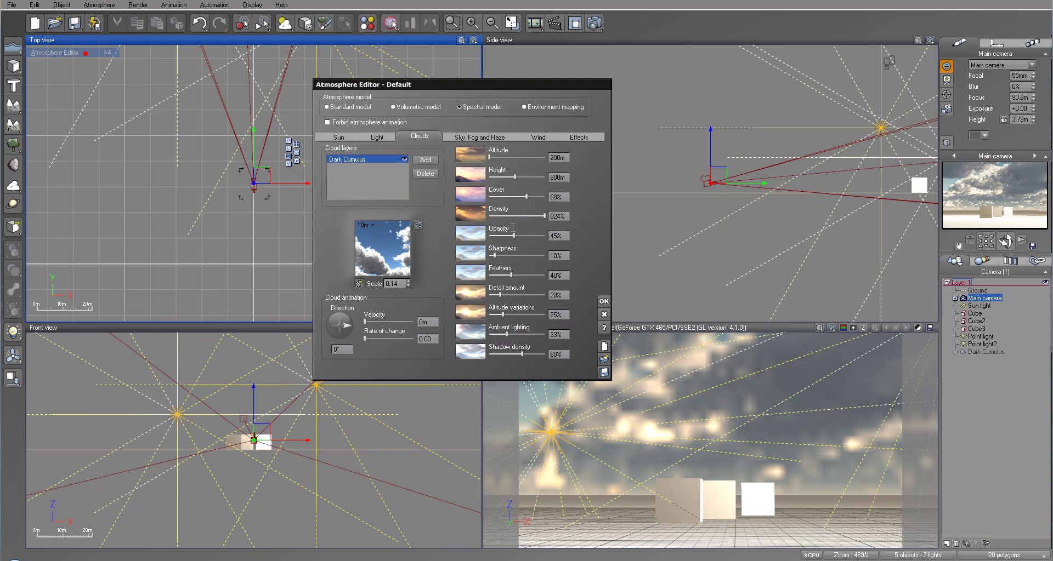
click(377, 137)
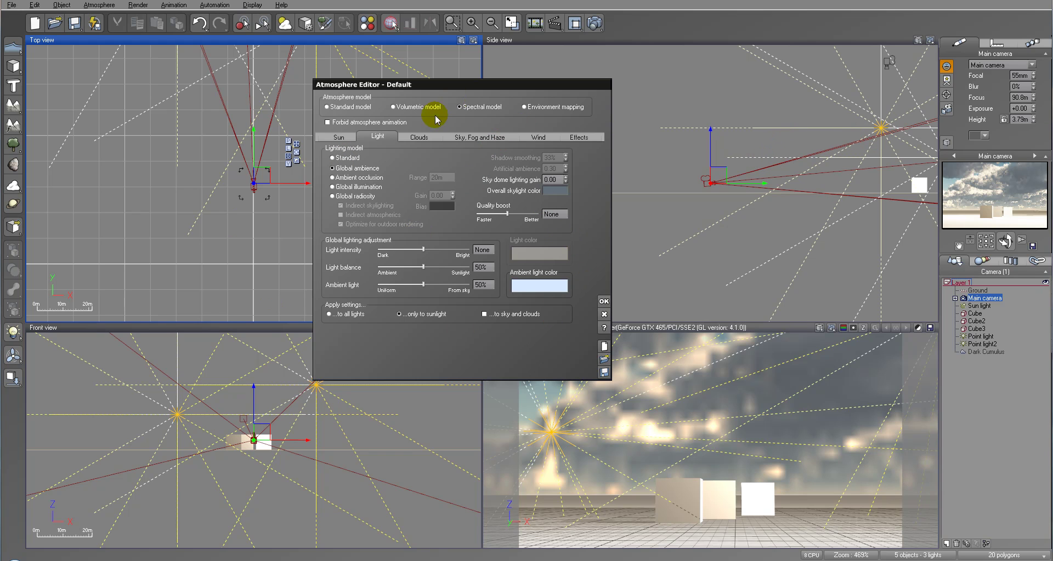
click(420, 137)
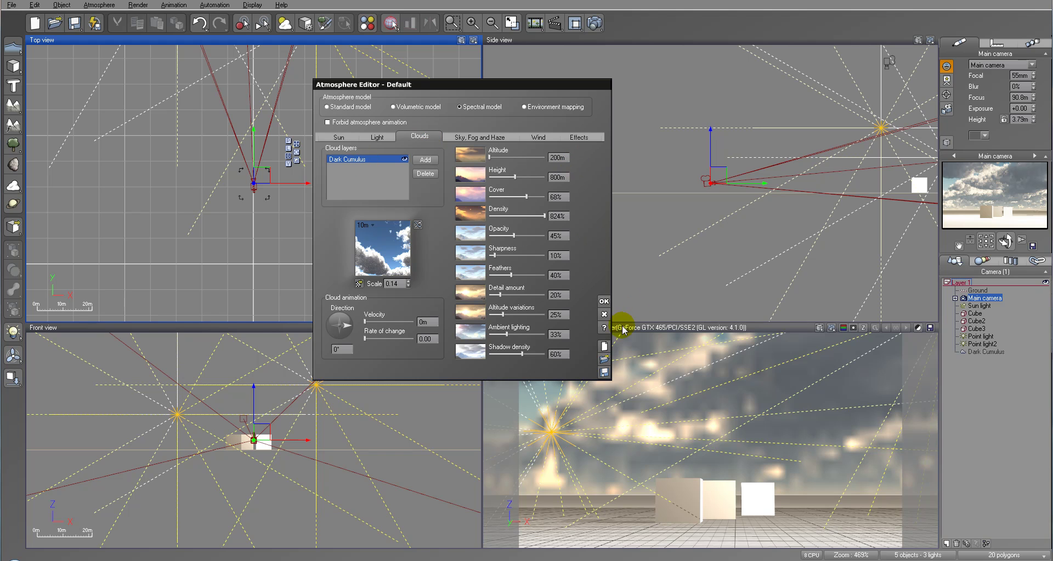
click(605, 314)
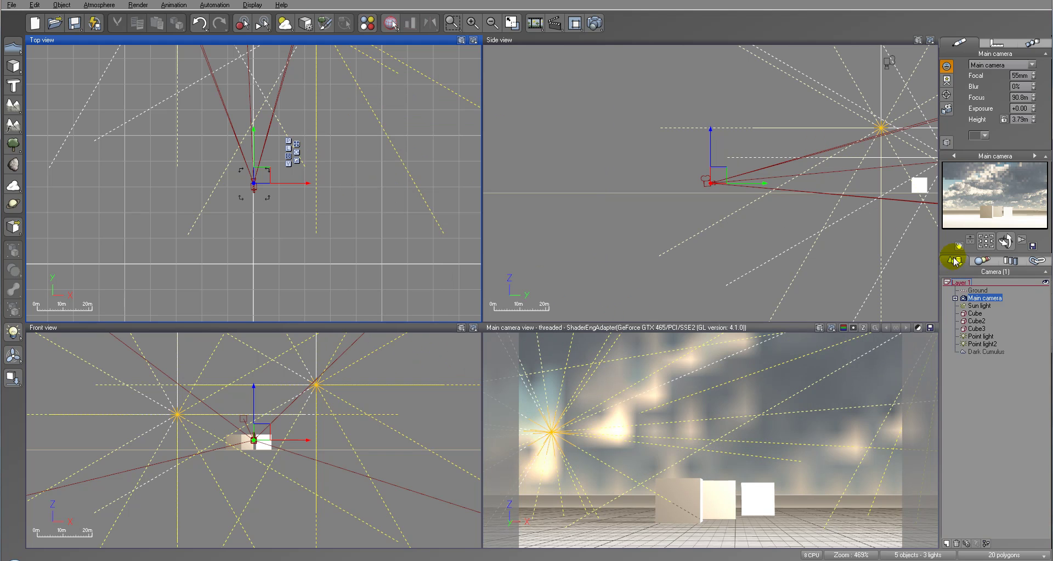
Select the Dark Cumulus cloud layer and frame its full extent in the side view.
click(985, 351)
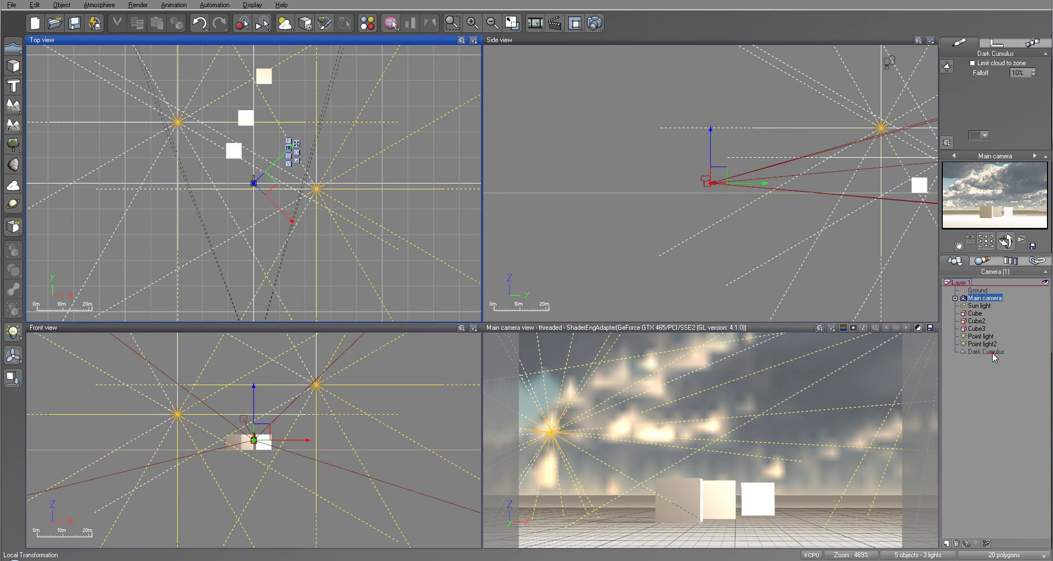
click(715, 156)
scroll(730, 146, down, 5)
scroll(730, 148, down, 1)
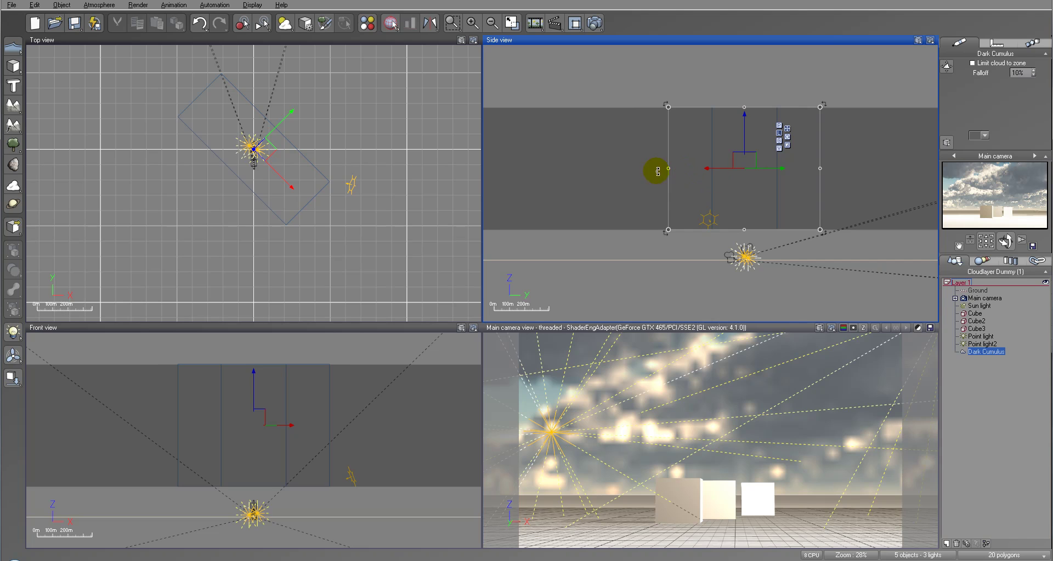
right_drag(803, 168, 806, 203)
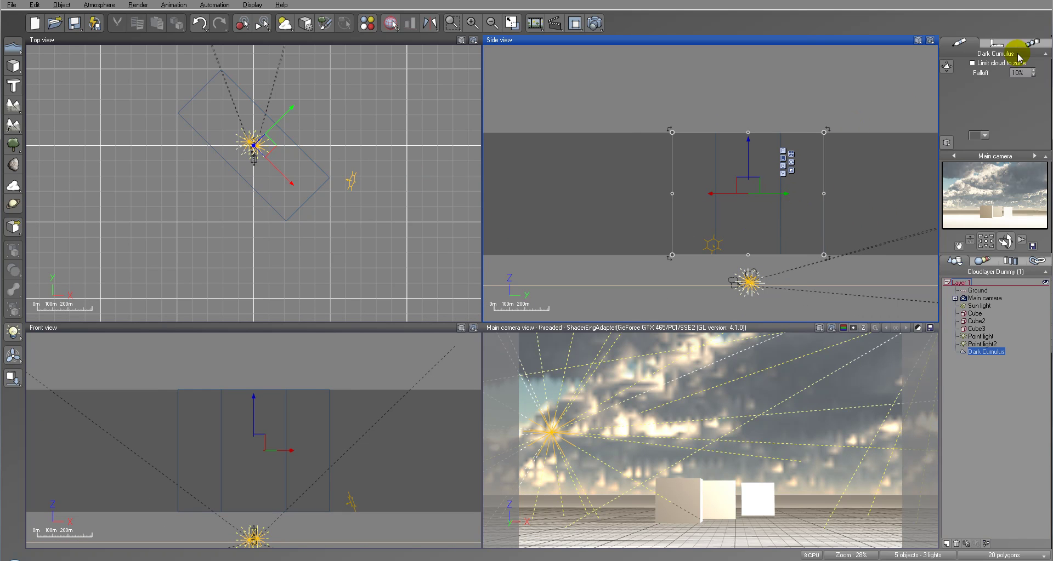